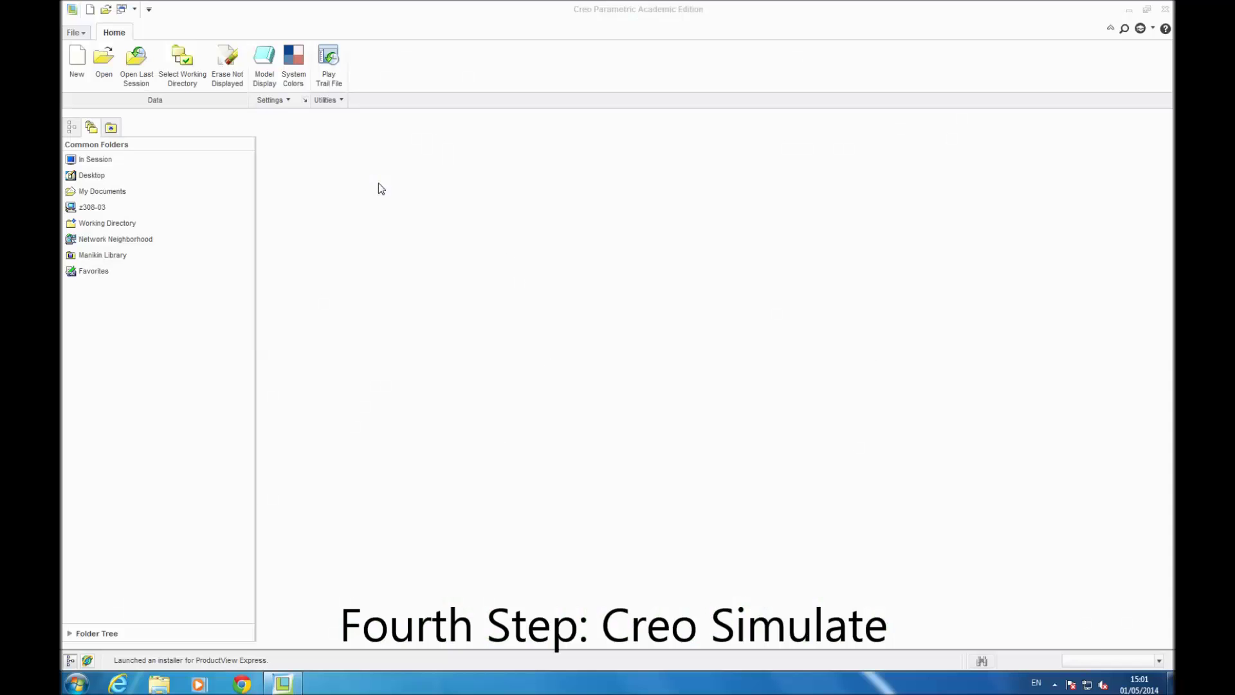
Step: Open the part test.prt from the Desktop folder
{"action": "left_click", "coordinate": [105, 70]}
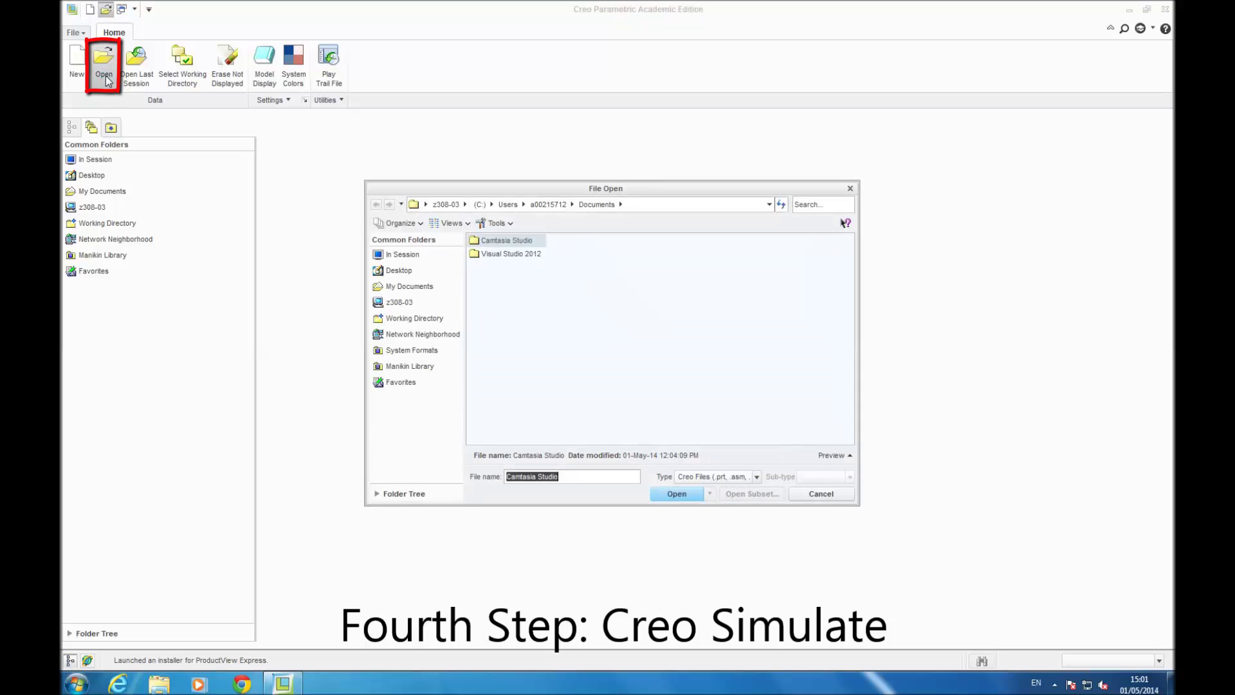
{"action": "left_click", "coordinate": [412, 273]}
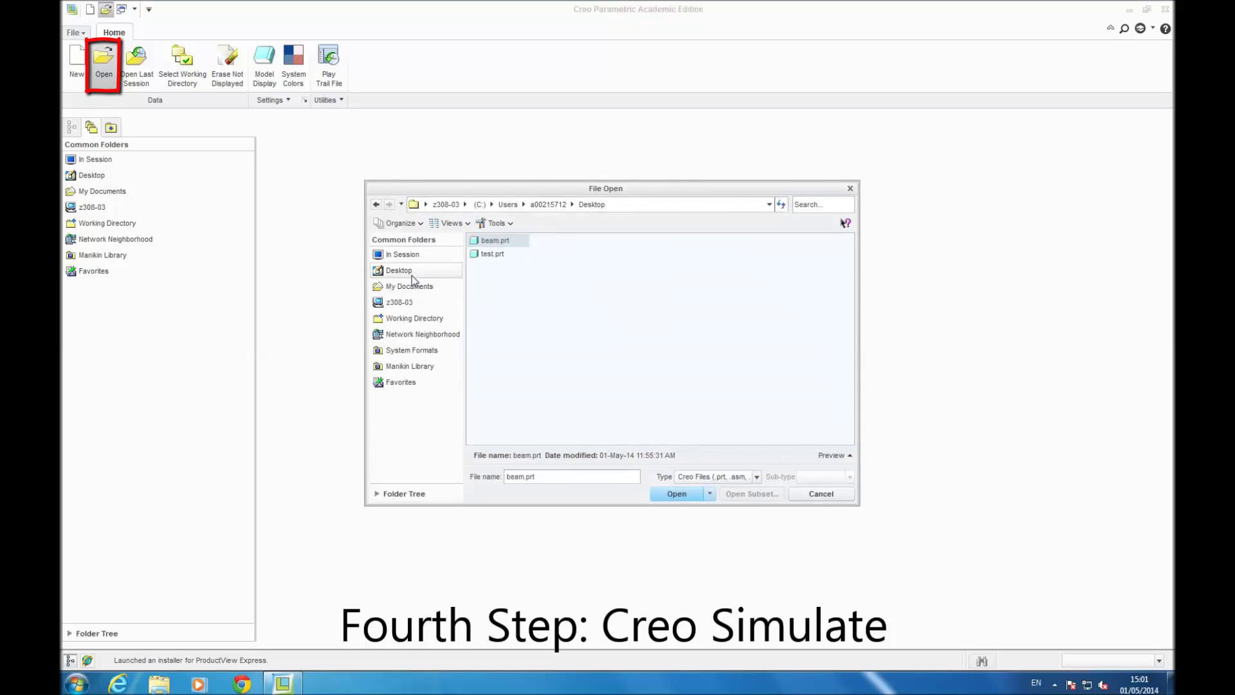
{"action": "left_click", "coordinate": [504, 259]}
{"action": "left_click", "coordinate": [676, 493]}
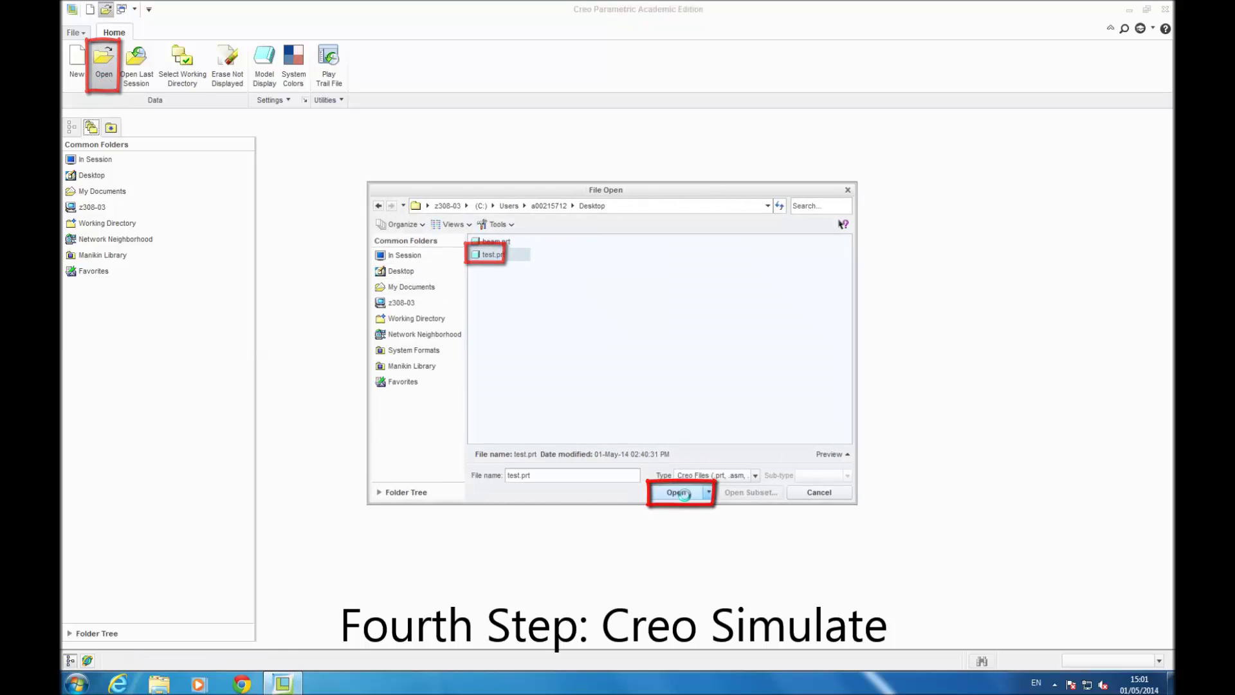
Step: Start an Extrude on the beam's end face and sketch a rectangle about 0.05 by 0.08 around the beam's cross-section
{"action": "mouse_move", "coordinate": [564, 341]}
{"action": "middle_mouse_down"}
{"action": "mouse_move", "coordinate": [527, 361]}
{"action": "mouse_move", "coordinate": [795, 229]}
{"action": "mouse_move", "coordinate": [725, 257]}
{"action": "mouse_move", "coordinate": [710, 303]}
{"action": "middle_mouse_up"}
{"action": "scroll", "coordinate": [710, 303], "scroll_direction": "up", "scroll_amount": 5}
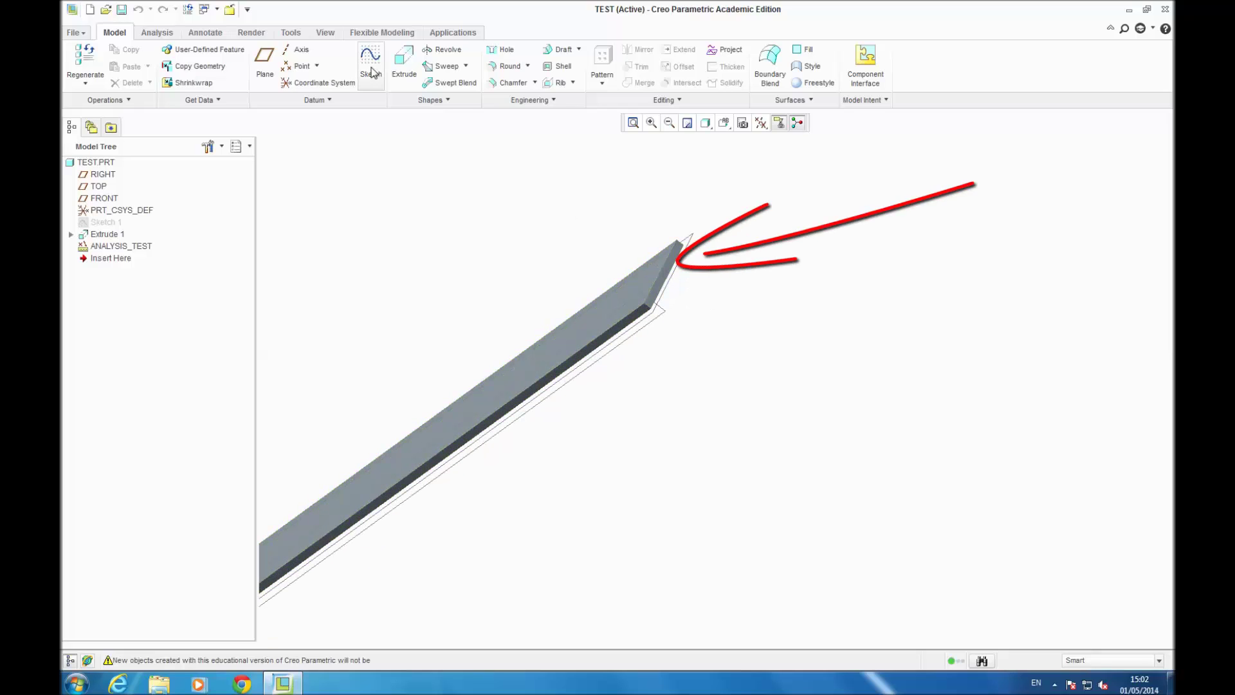
{"action": "left_click", "coordinate": [404, 63]}
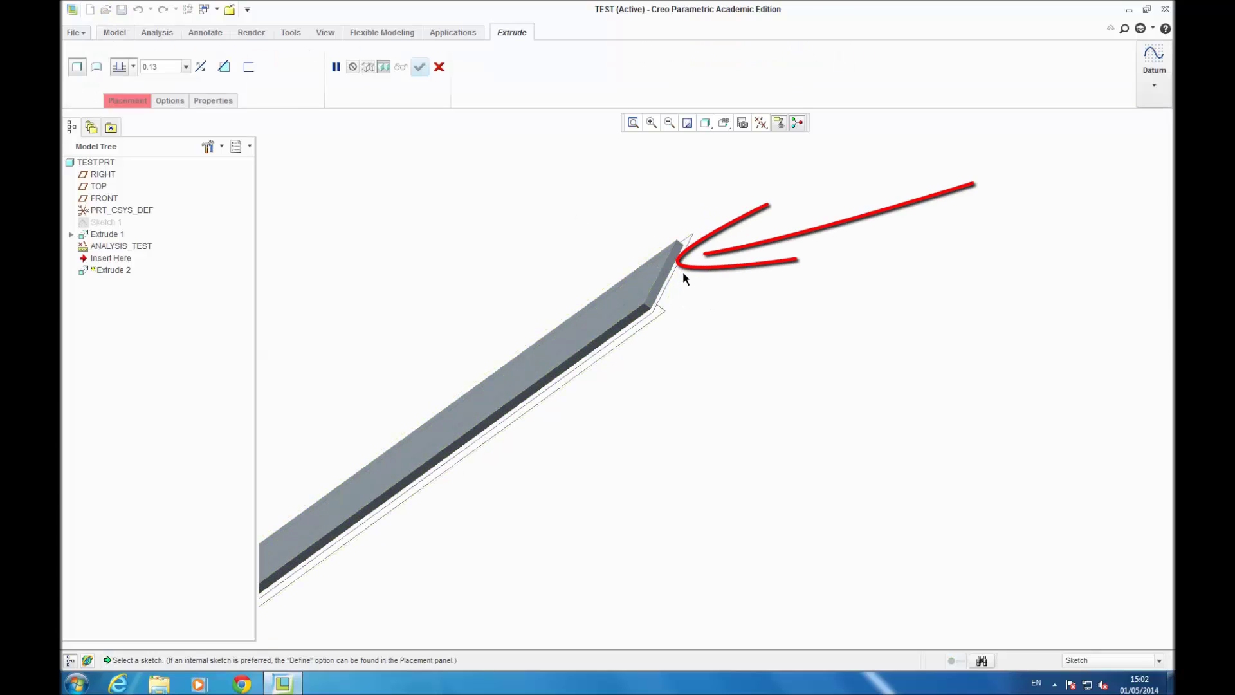
{"action": "left_click", "coordinate": [647, 265]}
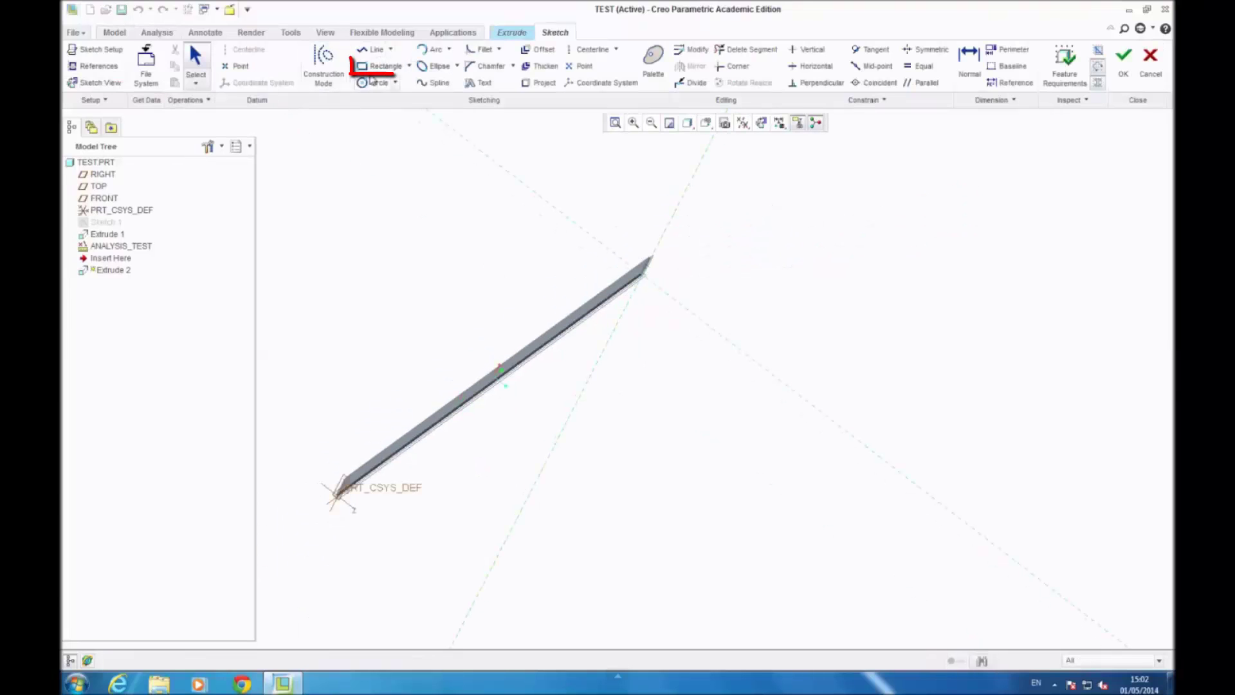
{"action": "key", "text": "r"}
{"action": "left_click", "coordinate": [640, 224]}
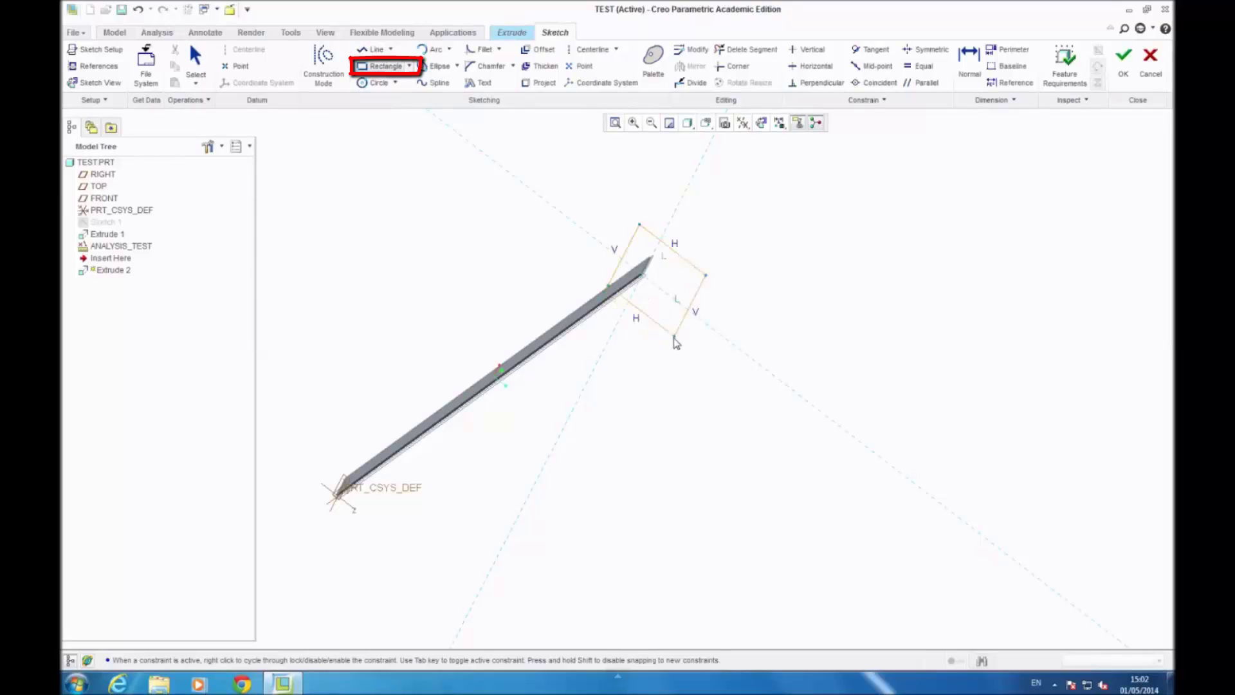
{"action": "left_click", "coordinate": [652, 326]}
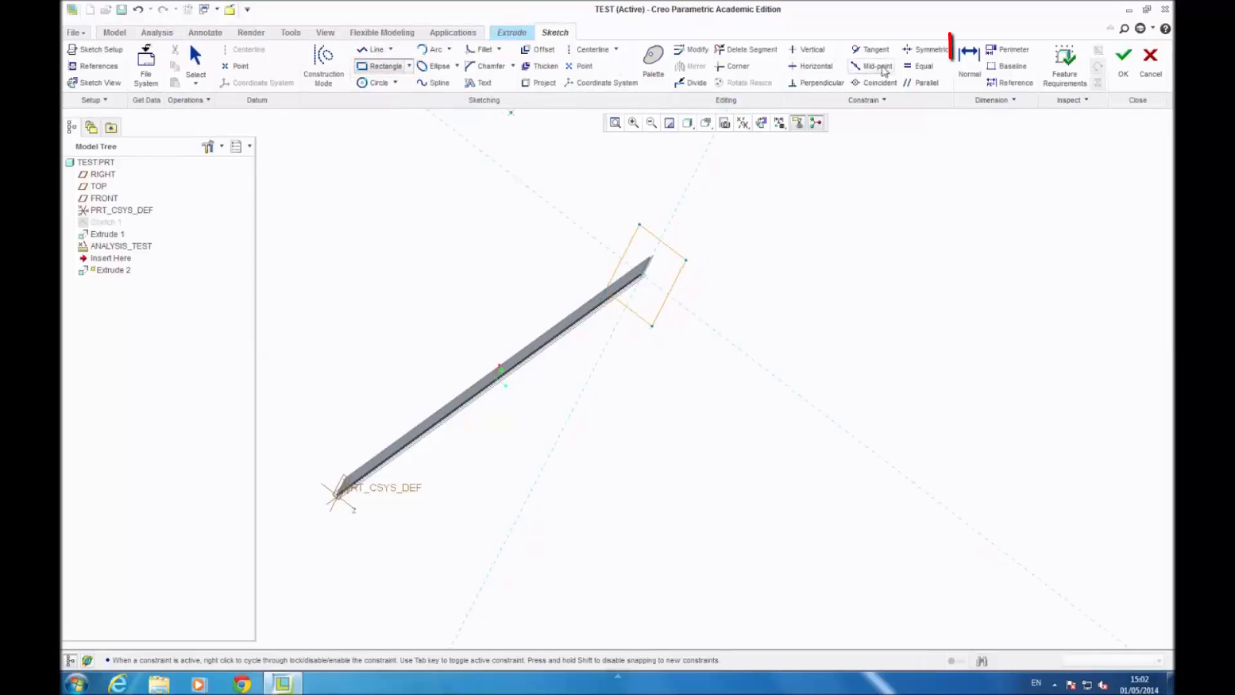
{"action": "middle_click", "coordinate": [701, 264]}
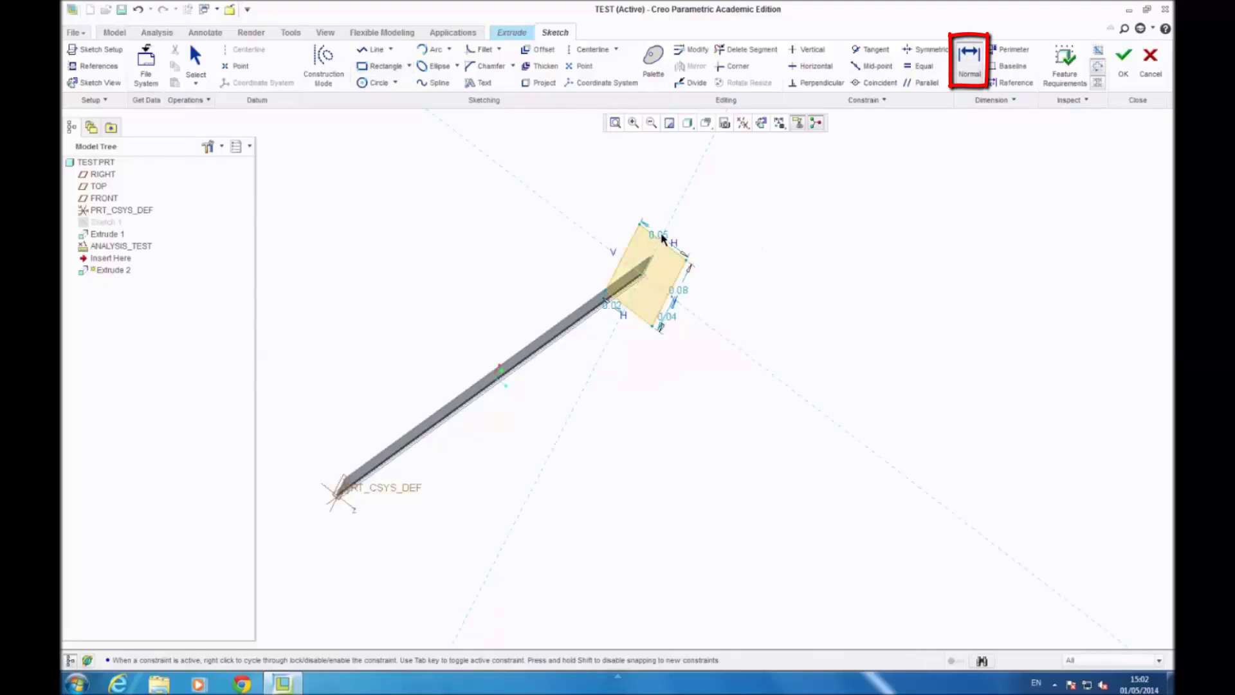
Step: Set the sketched rectangle's width to 0.075
{"action": "scroll", "coordinate": [668, 239], "scroll_direction": "up", "scroll_amount": 3}
{"action": "left_click", "coordinate": [965, 64]}
{"action": "double_click", "coordinate": [659, 217]}
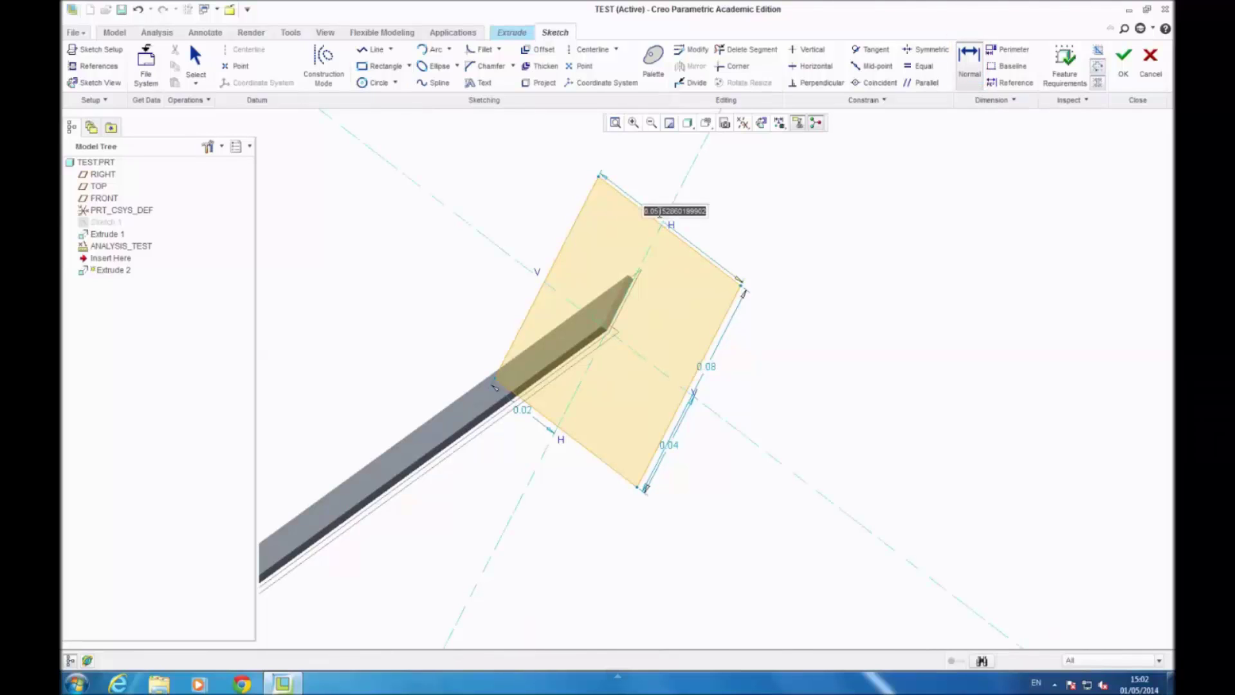
{"action": "type", "text": "0"}
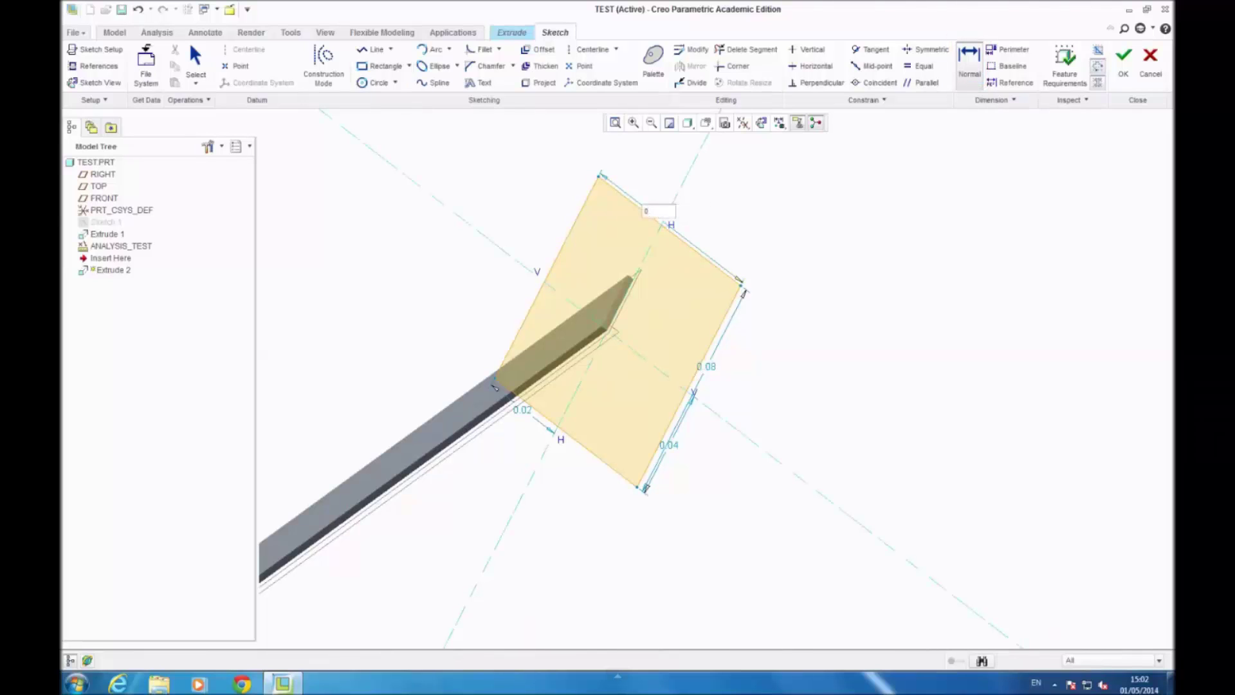
{"action": "type", "text": ".075"}
{"action": "key", "text": "Return"}
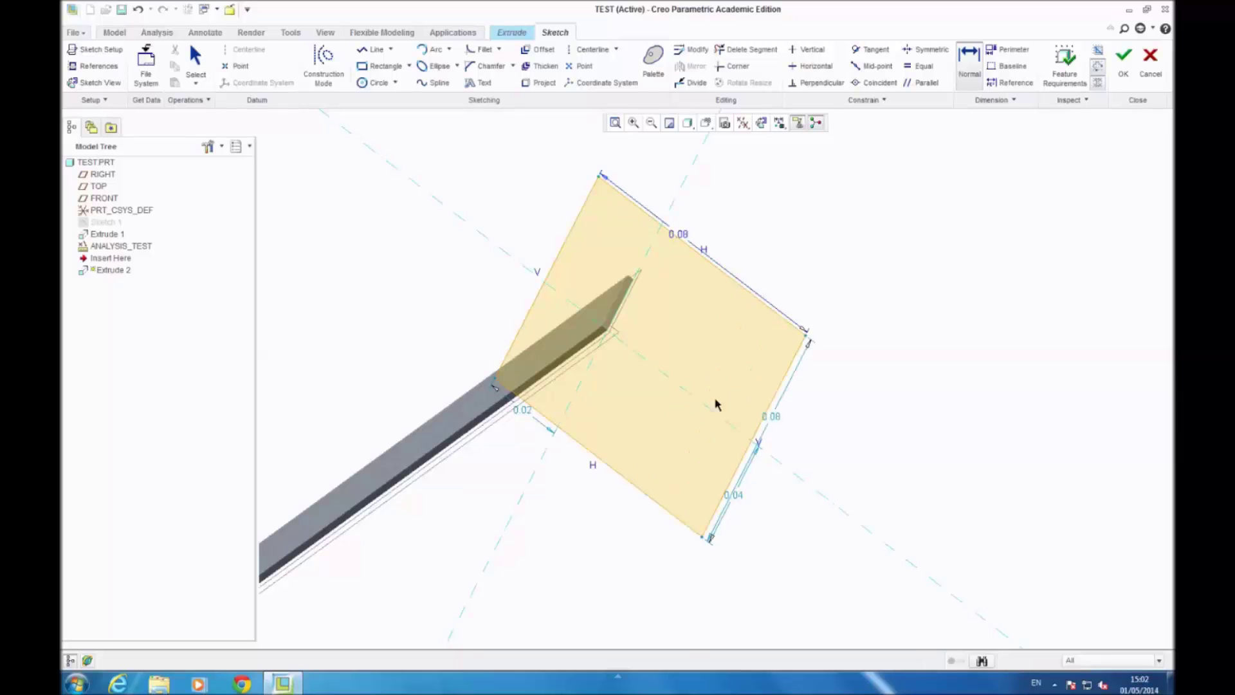
Step: Set the rectangle's side offset from the vertical reference to 0.0325 and finish the sketch
{"action": "double_click", "coordinate": [531, 413]}
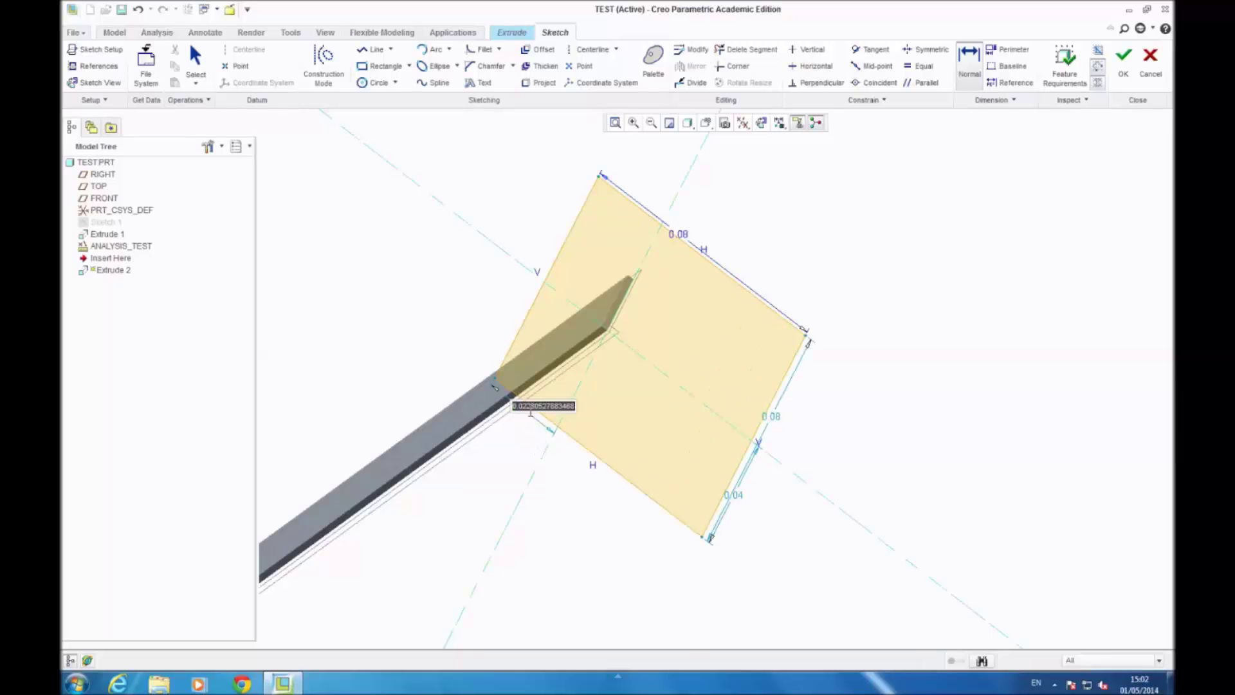
{"action": "type", "text": "0.025"}
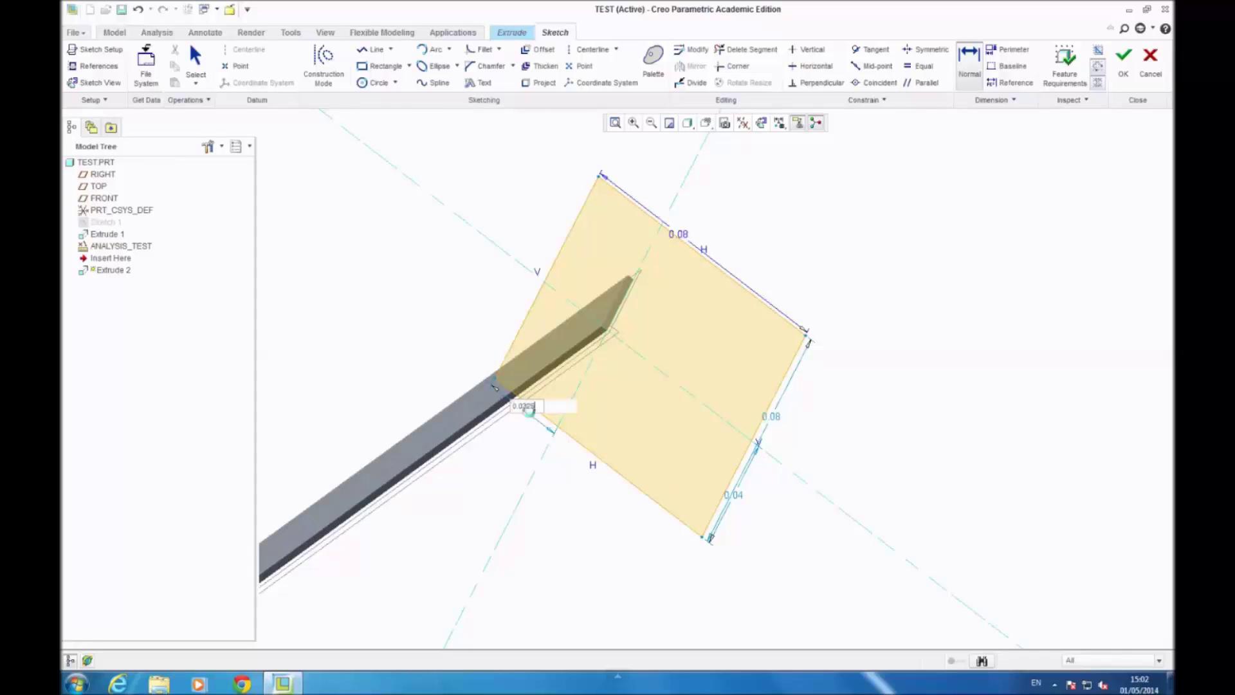
{"action": "key", "text": "Return"}
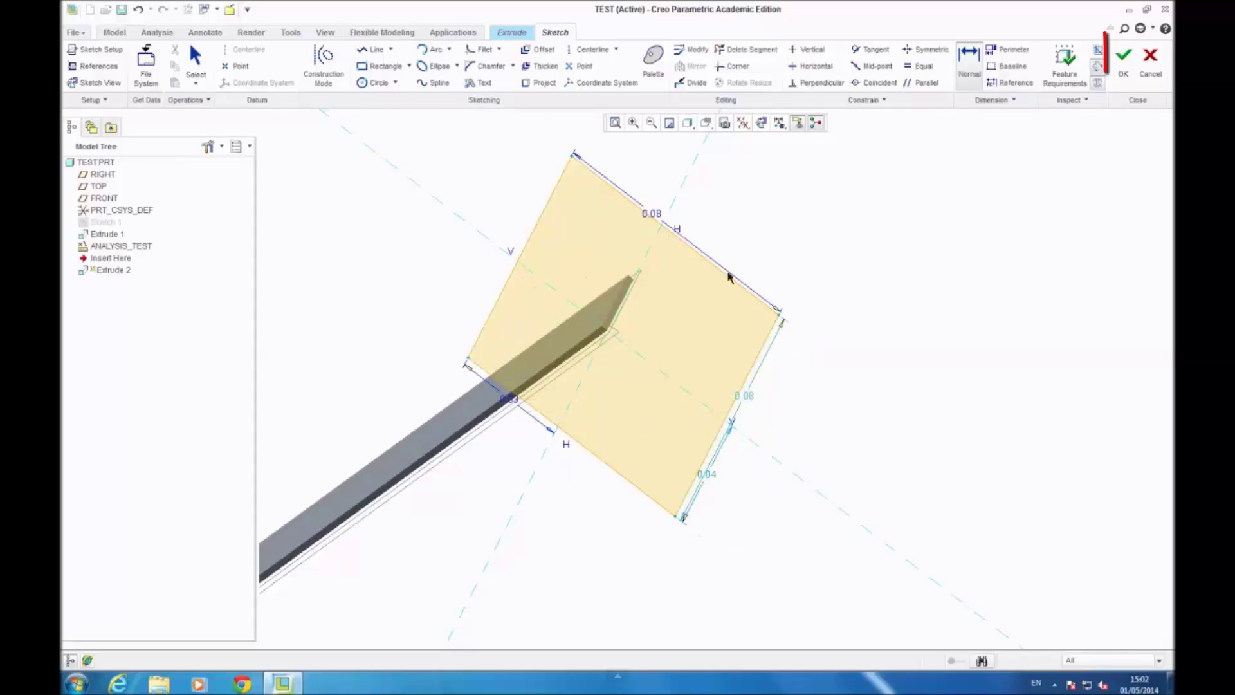
{"action": "left_click", "coordinate": [1122, 66]}
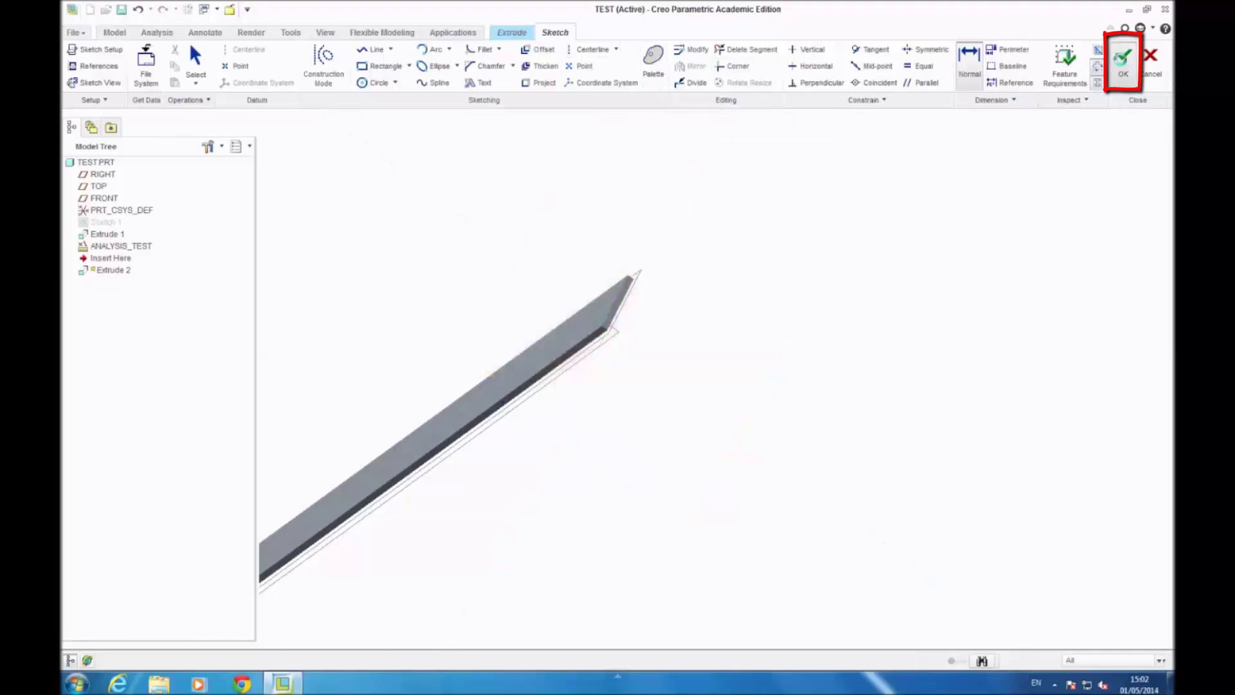
Step: Set the extrusion depth to 0.01 and complete the end plate
{"action": "double_click", "coordinate": [862, 227]}
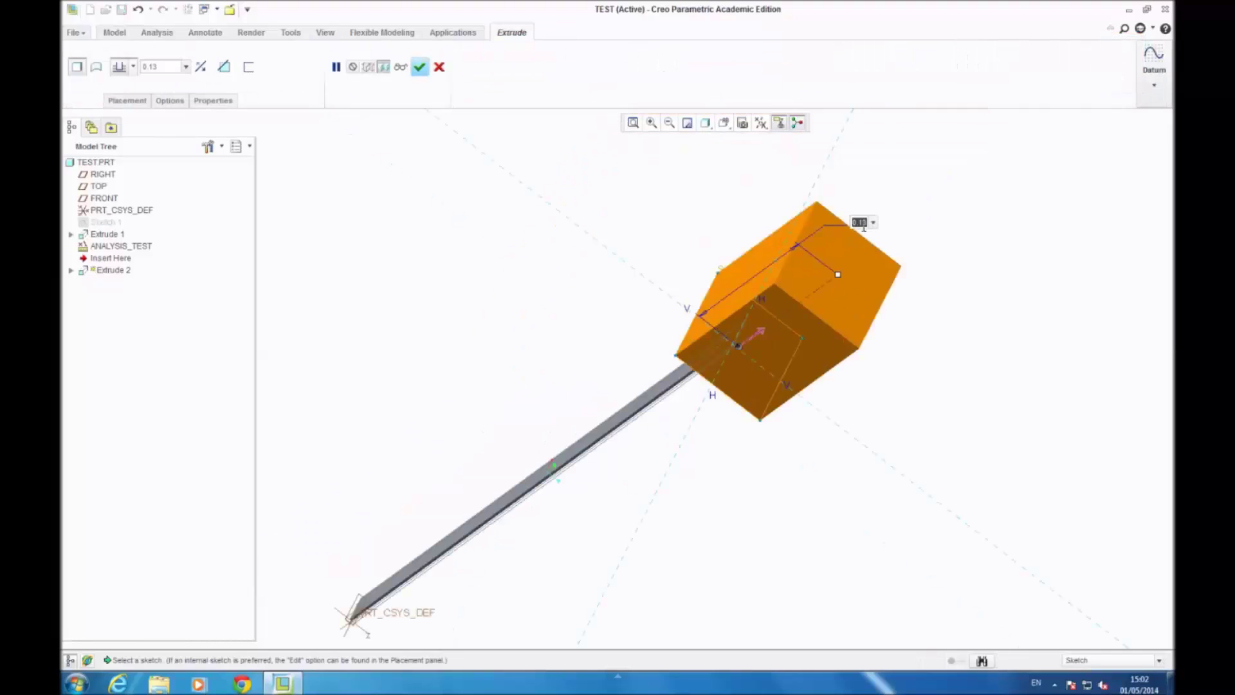
{"action": "type", "text": "0.01"}
{"action": "key", "text": "Return"}
{"action": "left_click", "coordinate": [419, 66]}
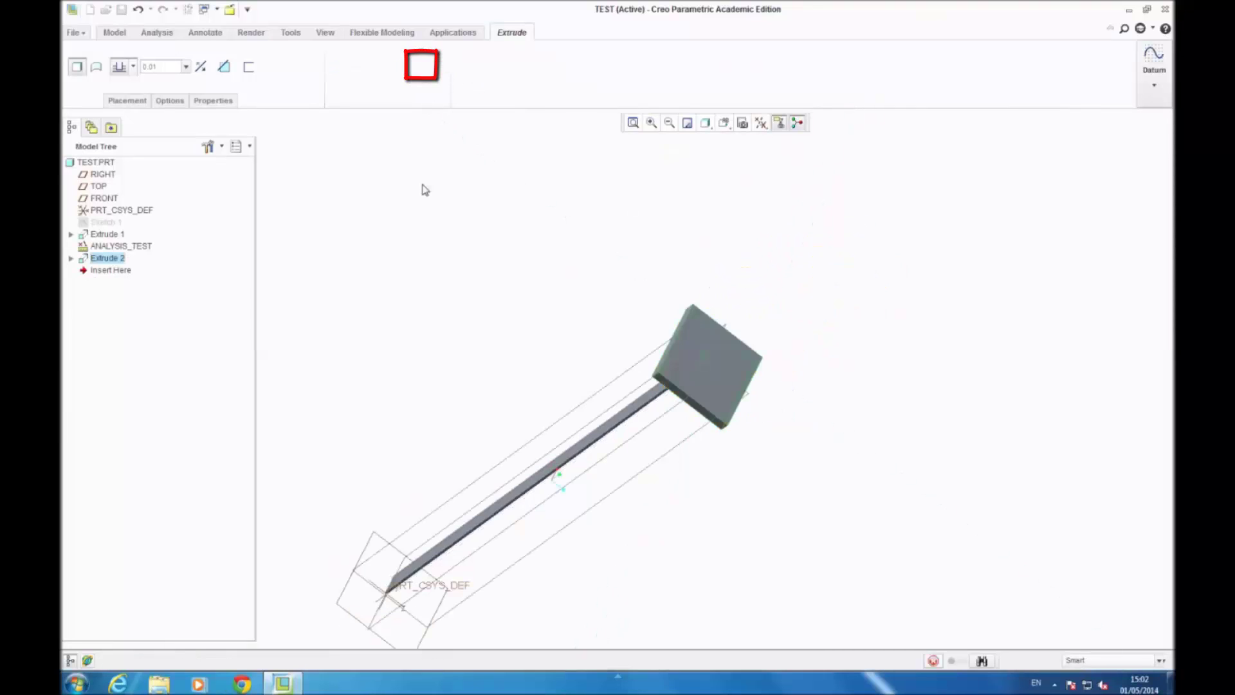
Step: Switch the part to Creo Simulate for structural analysis
{"action": "scroll", "coordinate": [407, 397], "scroll_direction": "down", "scroll_amount": 2}
{"action": "middle_click_drag", "start_coordinate": [408, 396], "coordinate": [667, 369]}
{"action": "scroll", "coordinate": [412, 387], "scroll_direction": "up", "scroll_amount": 2}
{"action": "mouse_move", "coordinate": [520, 351]}
{"action": "middle_mouse_down"}
{"action": "mouse_move", "coordinate": [513, 311]}
{"action": "mouse_move", "coordinate": [427, 371]}
{"action": "middle_mouse_up"}
{"action": "scroll", "coordinate": [500, 322], "scroll_direction": "down", "scroll_amount": 2}
{"action": "middle_click_drag", "start_coordinate": [499, 326], "coordinate": [488, 141]}
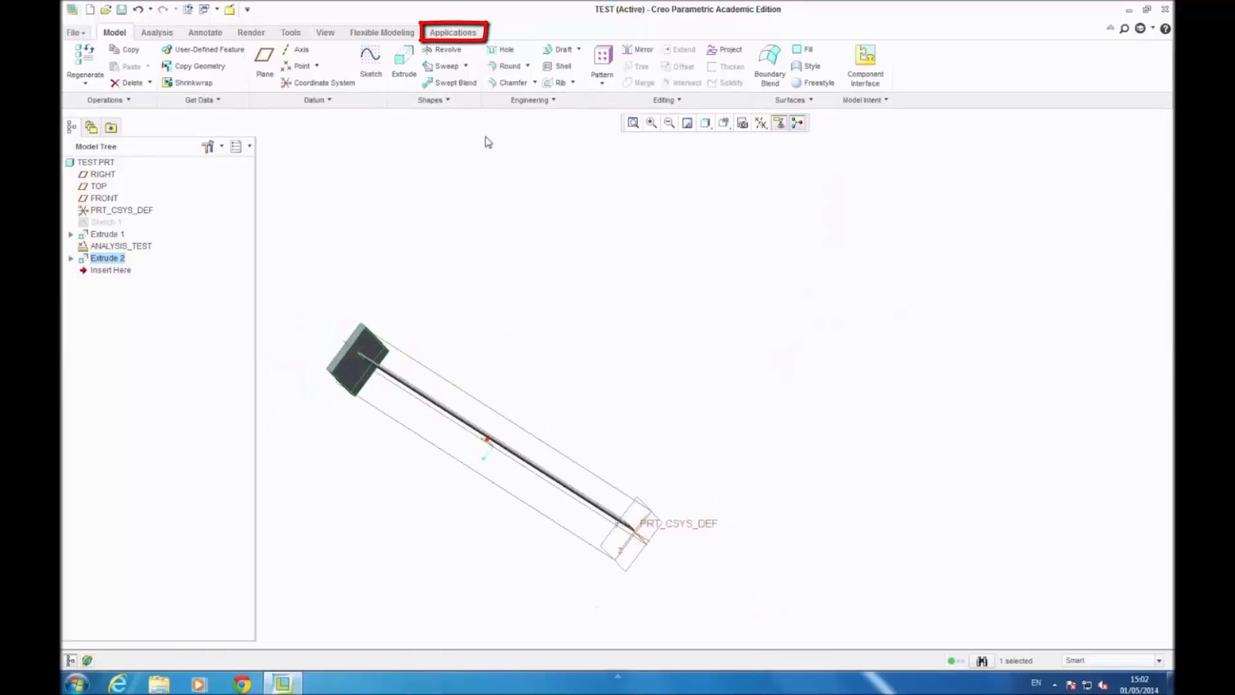
{"action": "left_click", "coordinate": [461, 32]}
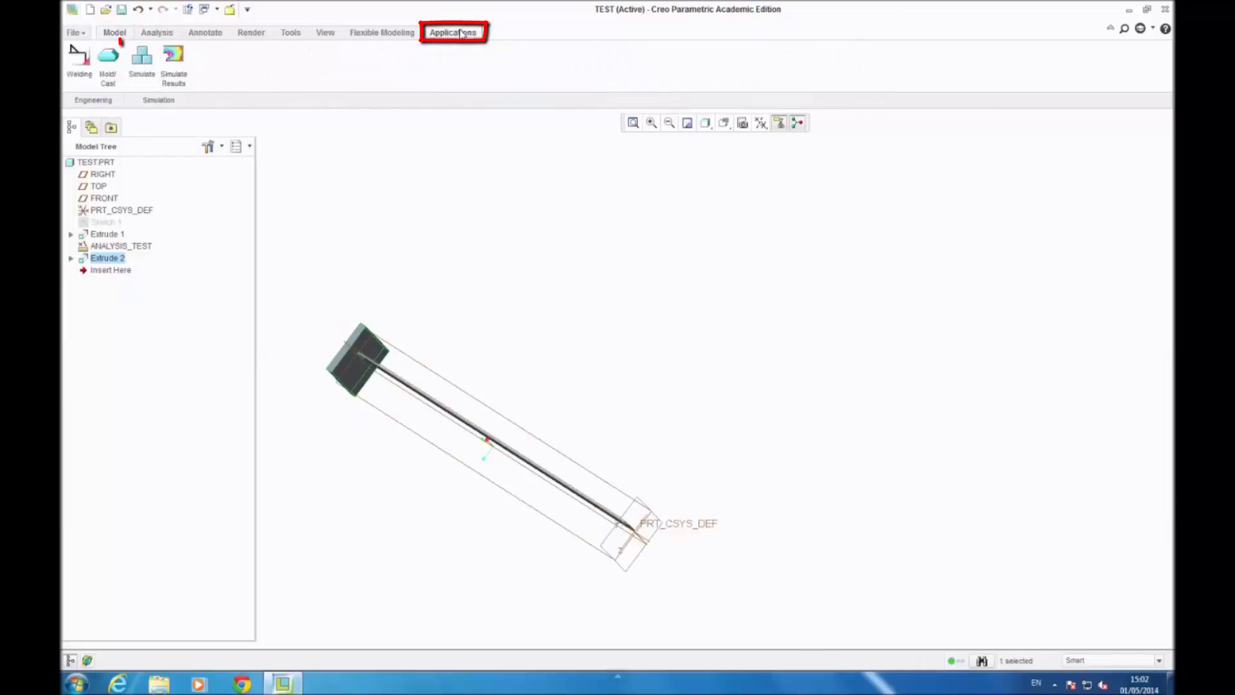
{"action": "left_click", "coordinate": [149, 77]}
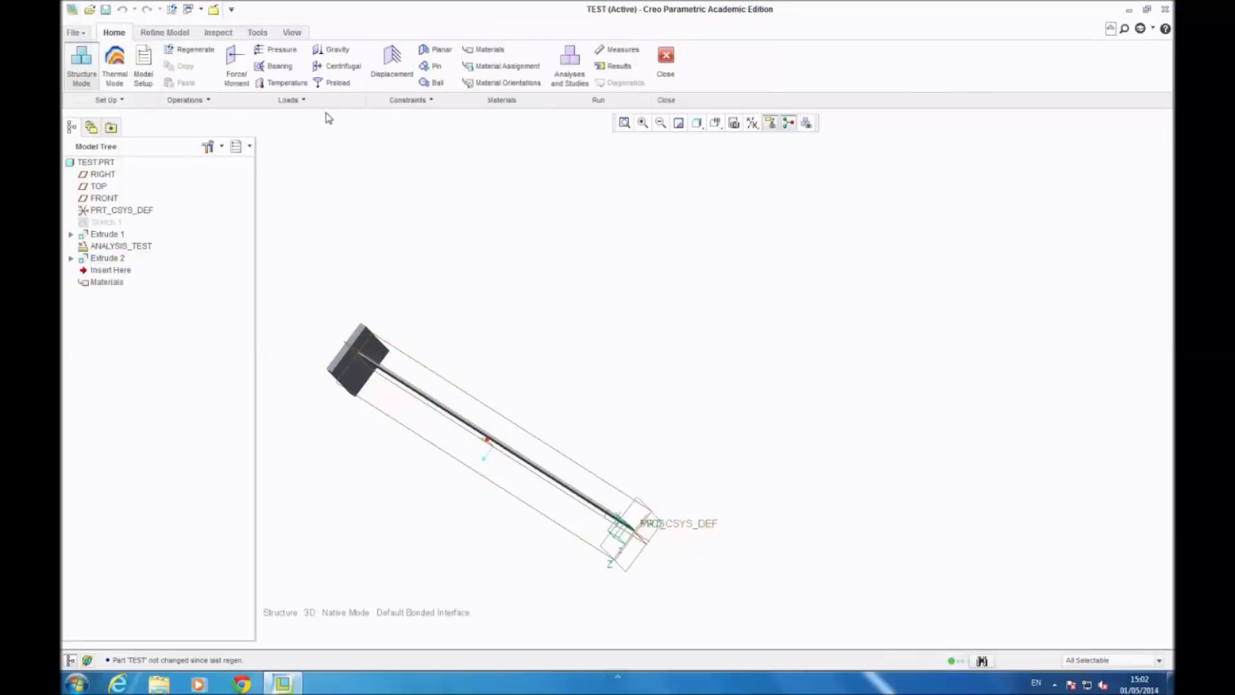
Step: Add a displacement constraint to the end plate's outer face with X, Y and Z translations fixed
{"action": "left_click", "coordinate": [391, 63]}
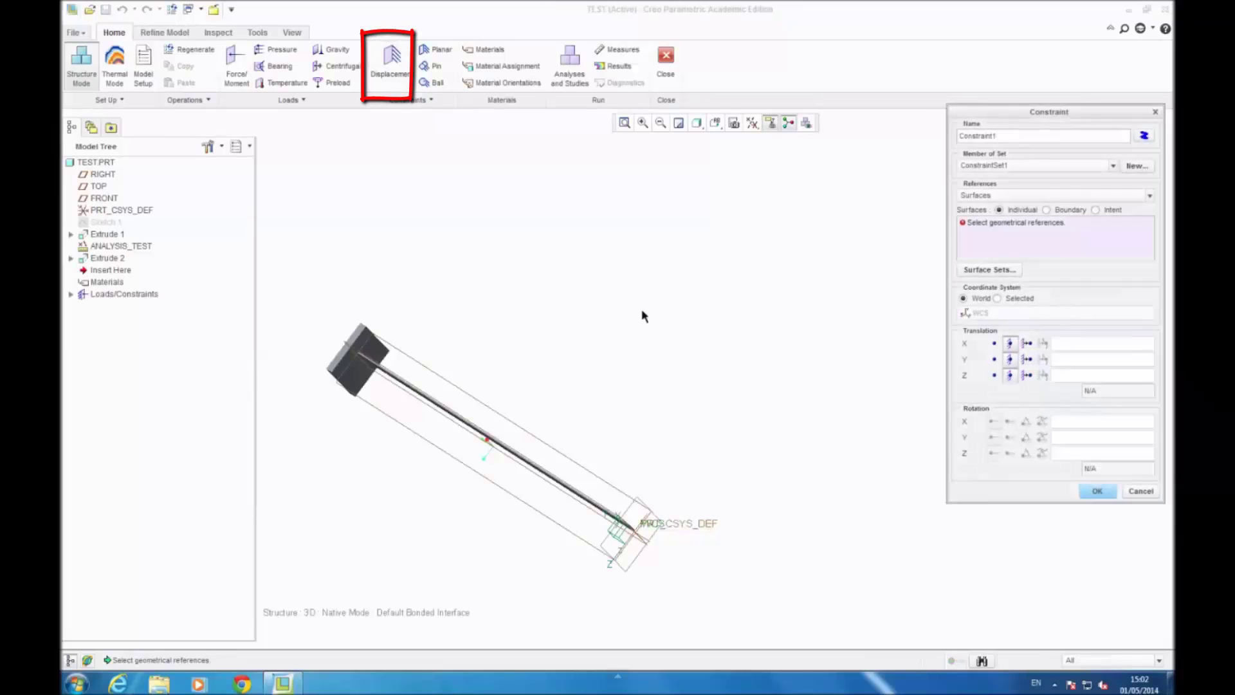
{"action": "mouse_move", "coordinate": [534, 362]}
{"action": "middle_mouse_down"}
{"action": "mouse_move", "coordinate": [576, 382]}
{"action": "mouse_move", "coordinate": [360, 347]}
{"action": "middle_mouse_up"}
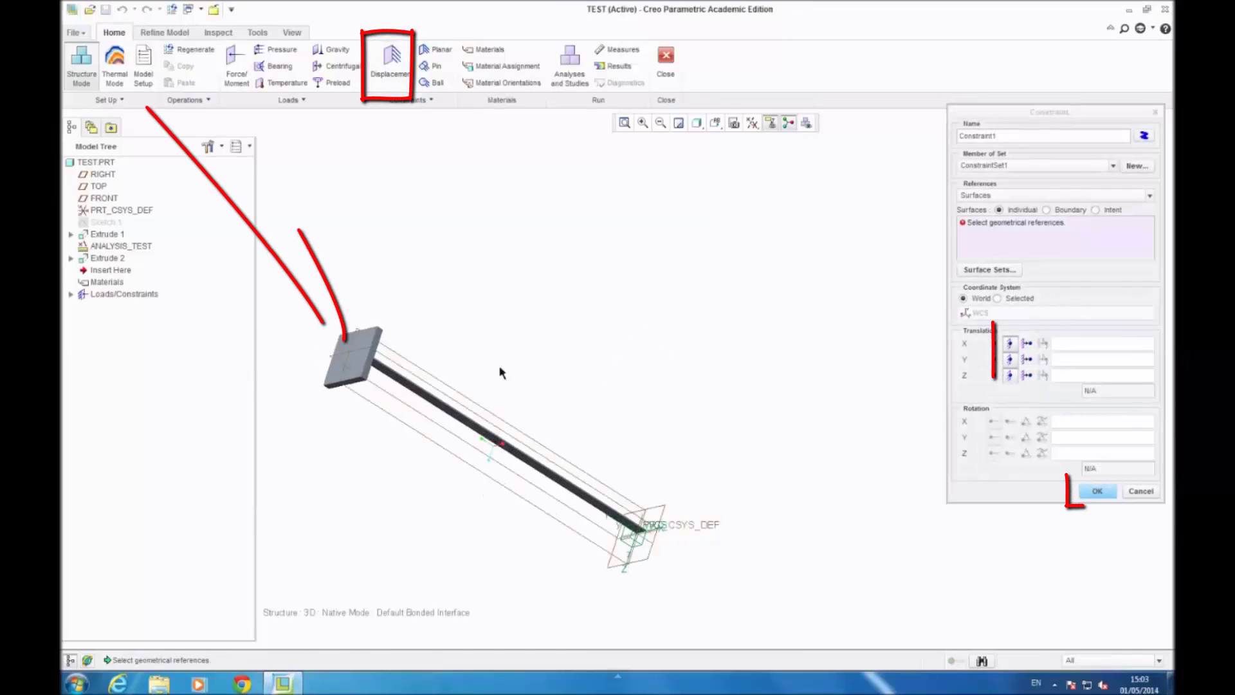
{"action": "left_click", "coordinate": [346, 345]}
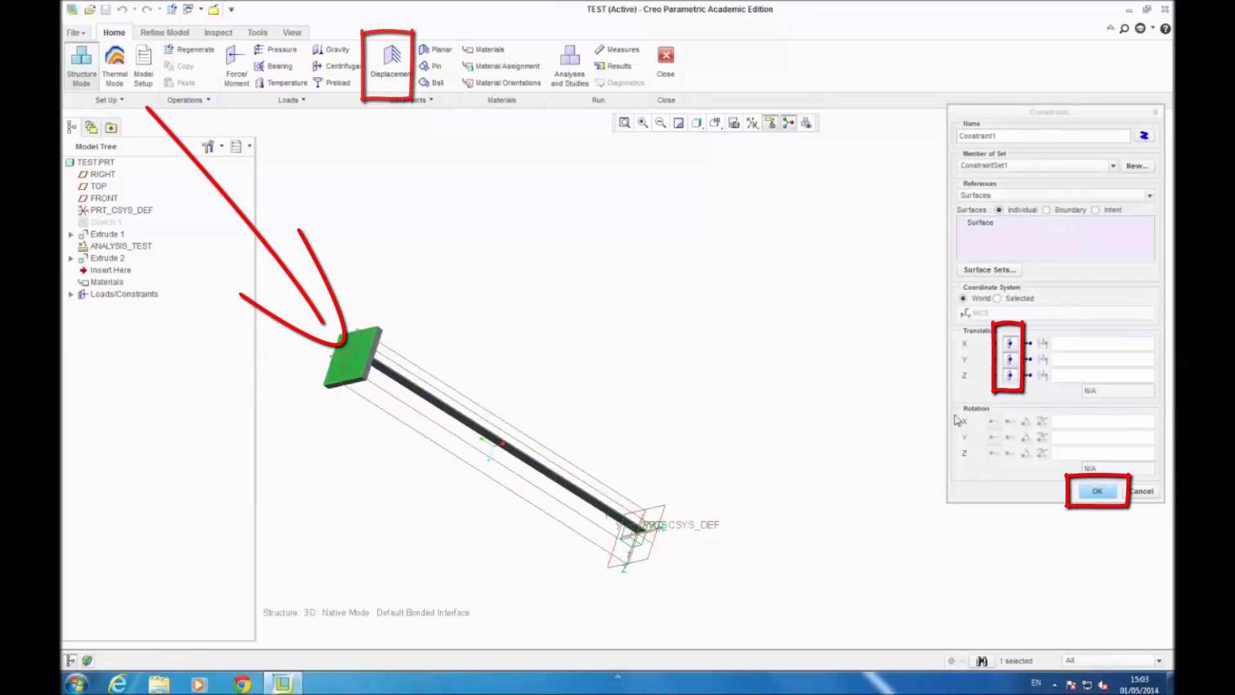
{"action": "left_click", "coordinate": [1086, 492]}
Step: Create a force/moment load with a Z component of 1 N and try to apply it without a reference
{"action": "middle_click_drag", "start_coordinate": [547, 339], "coordinate": [512, 357]}
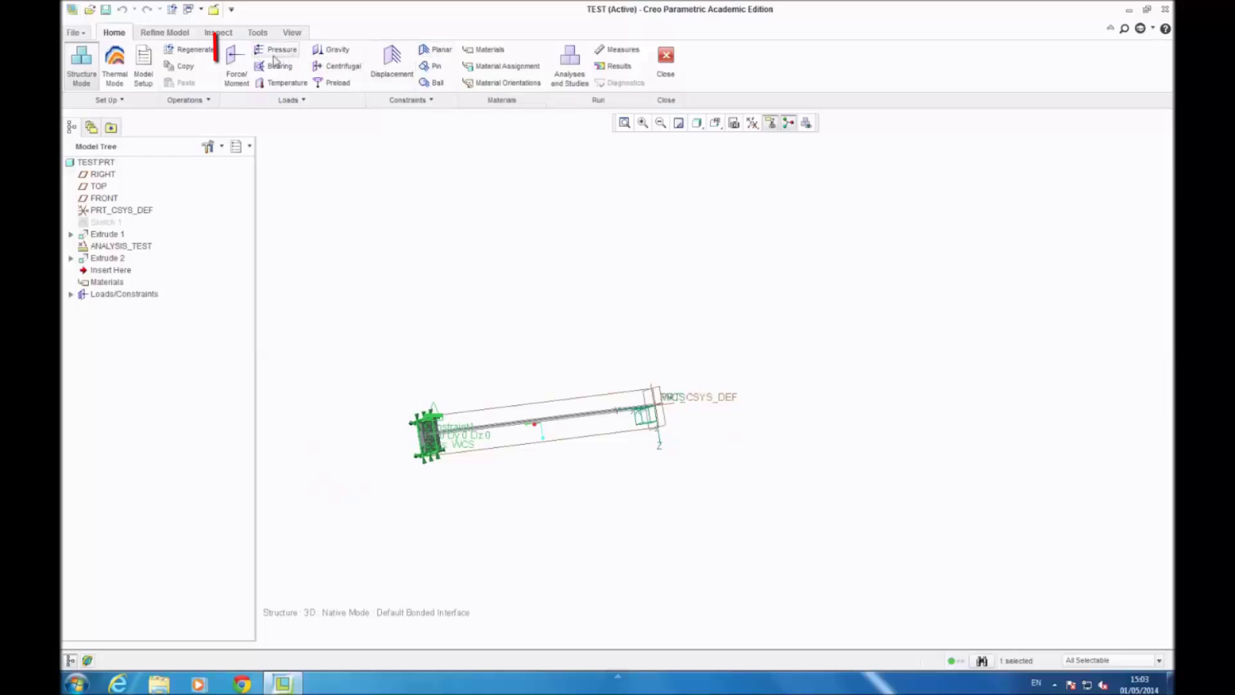
{"action": "left_click", "coordinate": [245, 83]}
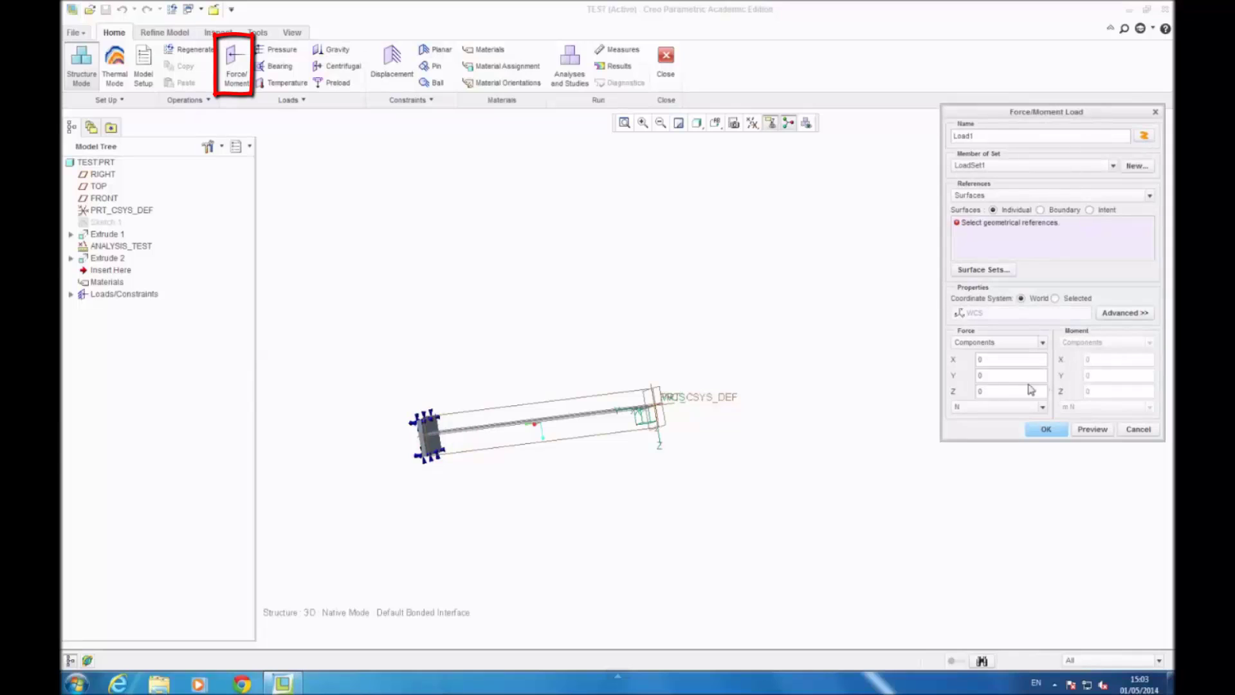
{"action": "key", "text": "BackSpace"}
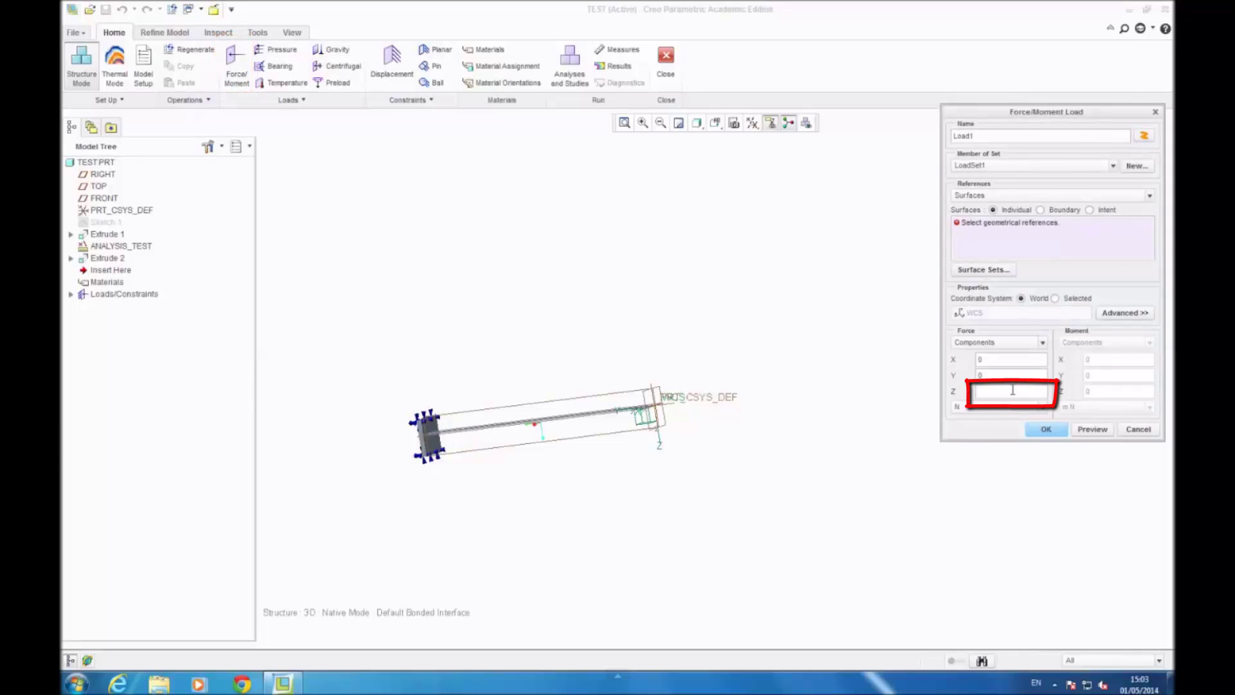
{"action": "left_click", "coordinate": [1046, 430]}
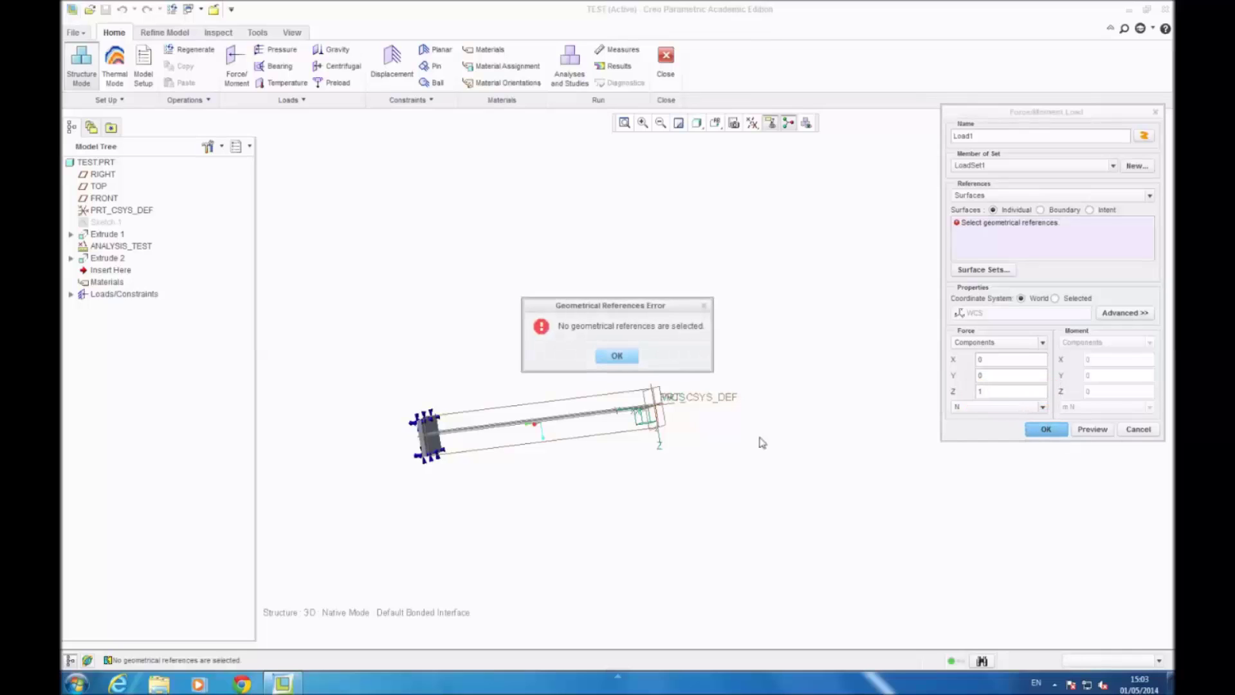
{"action": "left_click", "coordinate": [634, 364]}
Step: Change the load's reference type to Edges/Curves and apply it to the upper edge of the beam's free end
{"action": "middle_click_drag", "start_coordinate": [701, 437], "coordinate": [684, 414]}
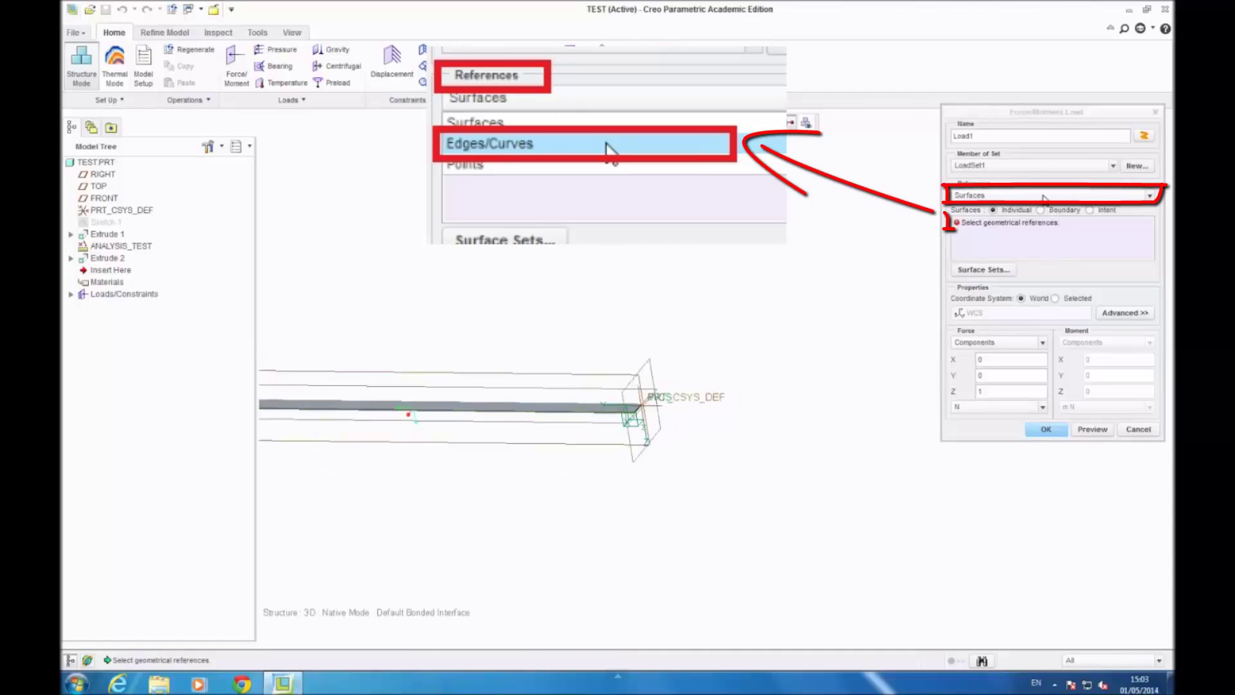
{"action": "left_click", "coordinate": [1094, 194]}
{"action": "left_click", "coordinate": [1029, 207]}
{"action": "middle_click_drag", "start_coordinate": [703, 411], "coordinate": [585, 400]}
{"action": "left_click", "coordinate": [585, 395]}
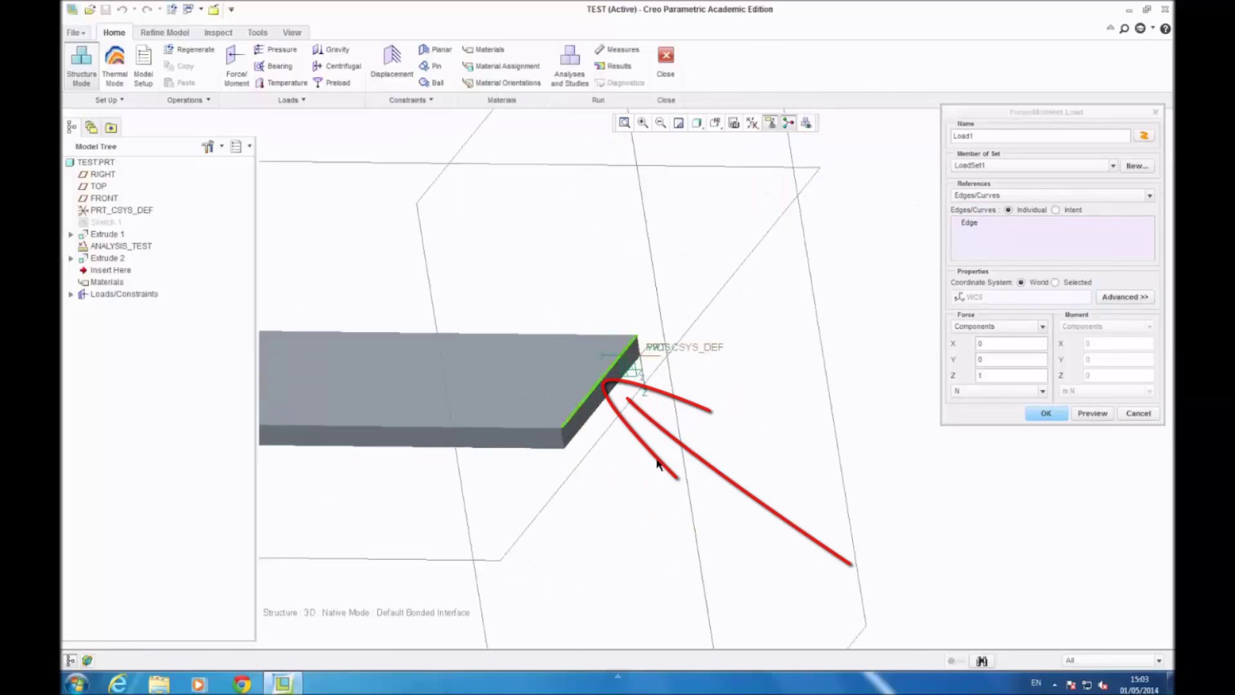
{"action": "scroll", "coordinate": [643, 418], "scroll_direction": "down", "scroll_amount": 5}
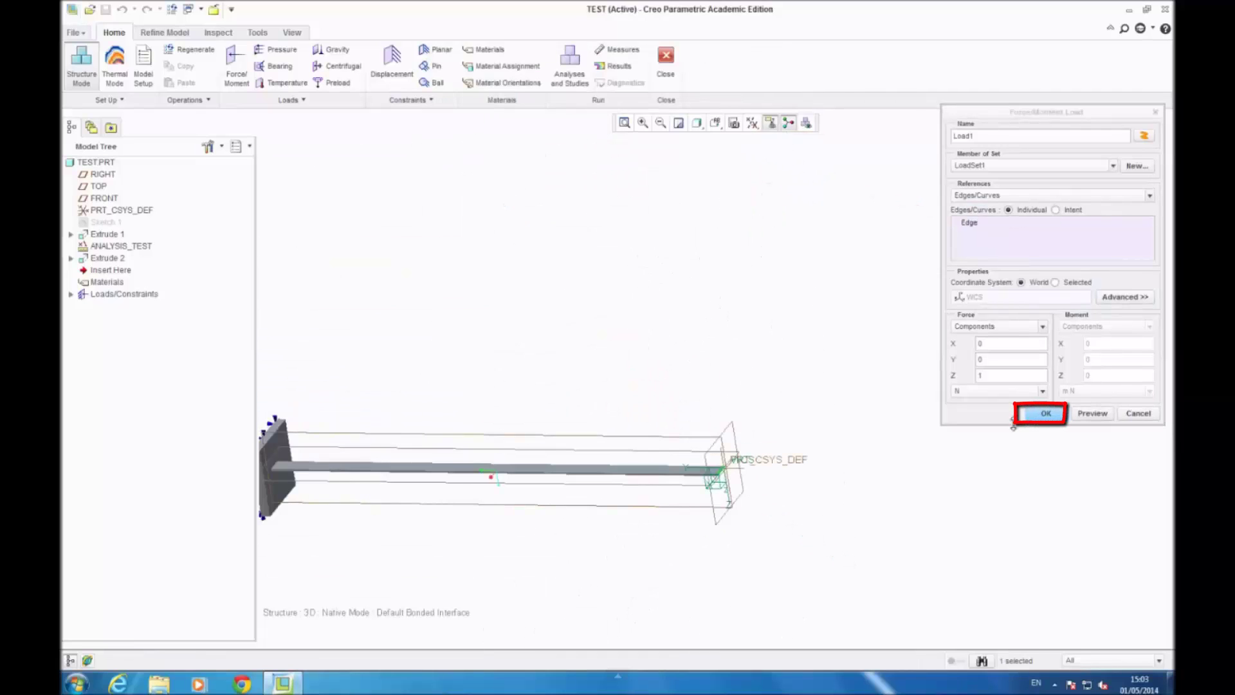
{"action": "left_click", "coordinate": [1046, 414]}
Step: Add the steel.mtl material from the library to the model's materials
{"action": "scroll", "coordinate": [492, 489], "scroll_direction": "down", "scroll_amount": 2}
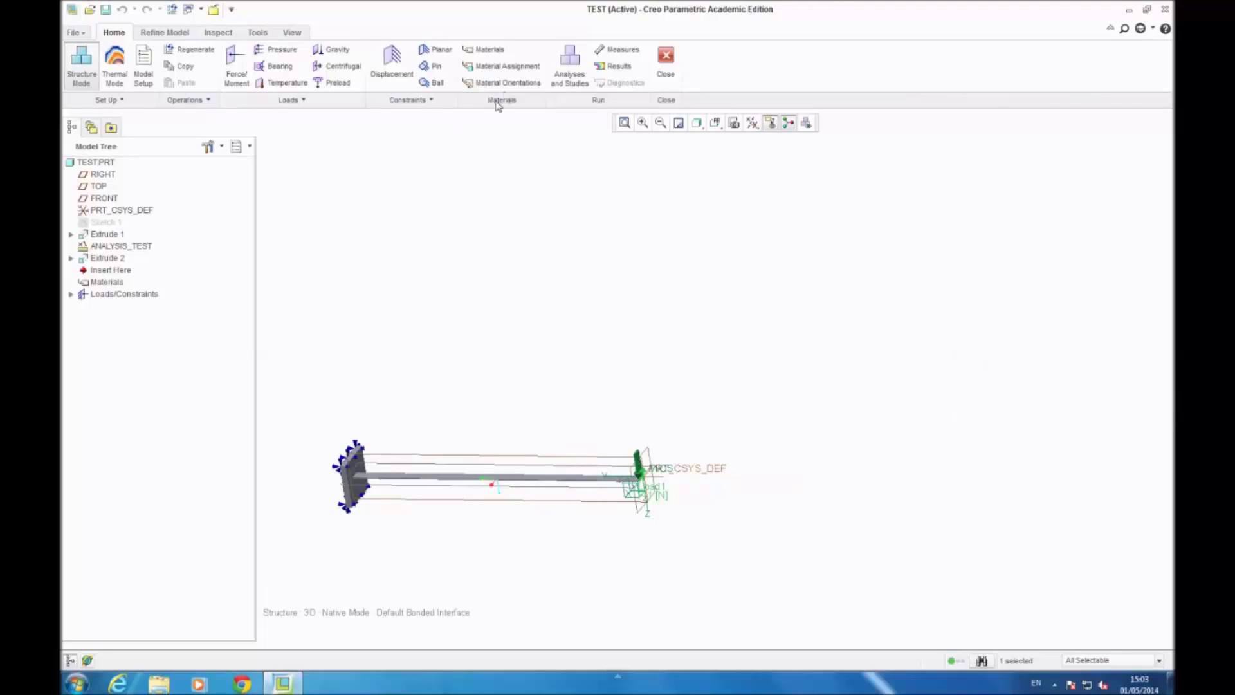
{"action": "left_click", "coordinate": [494, 52]}
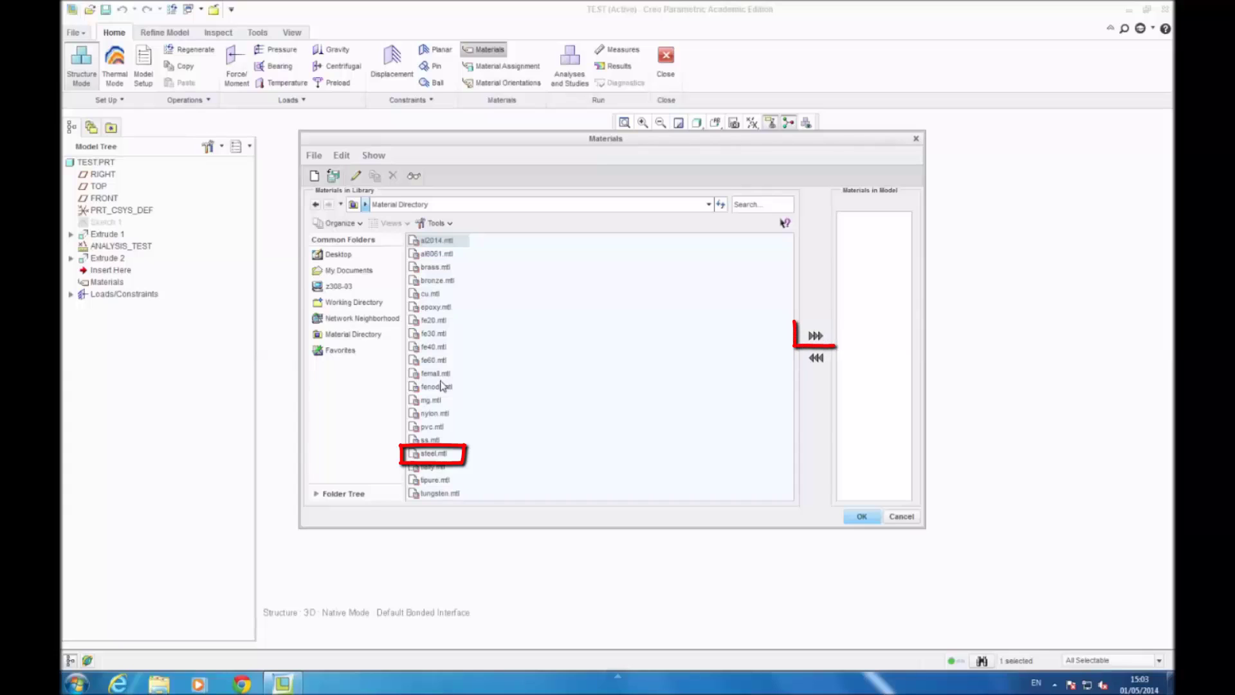
{"action": "left_click", "coordinate": [434, 453]}
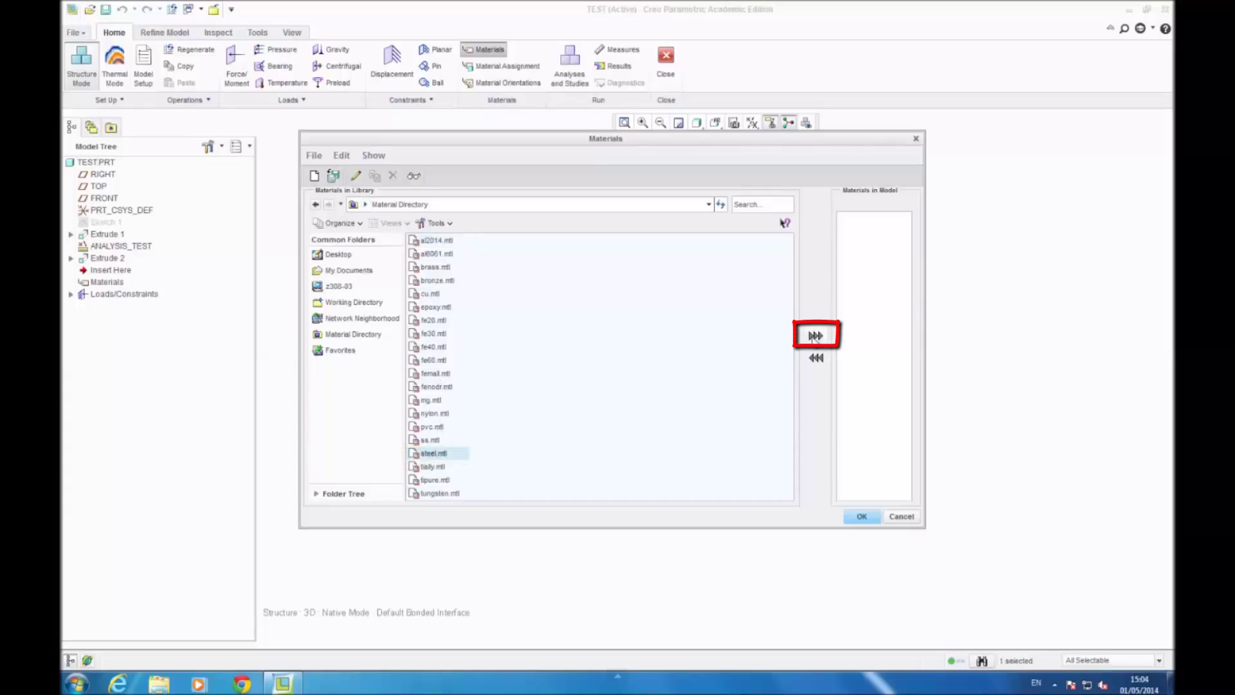
{"action": "left_click", "coordinate": [816, 335]}
{"action": "left_click", "coordinate": [876, 228]}
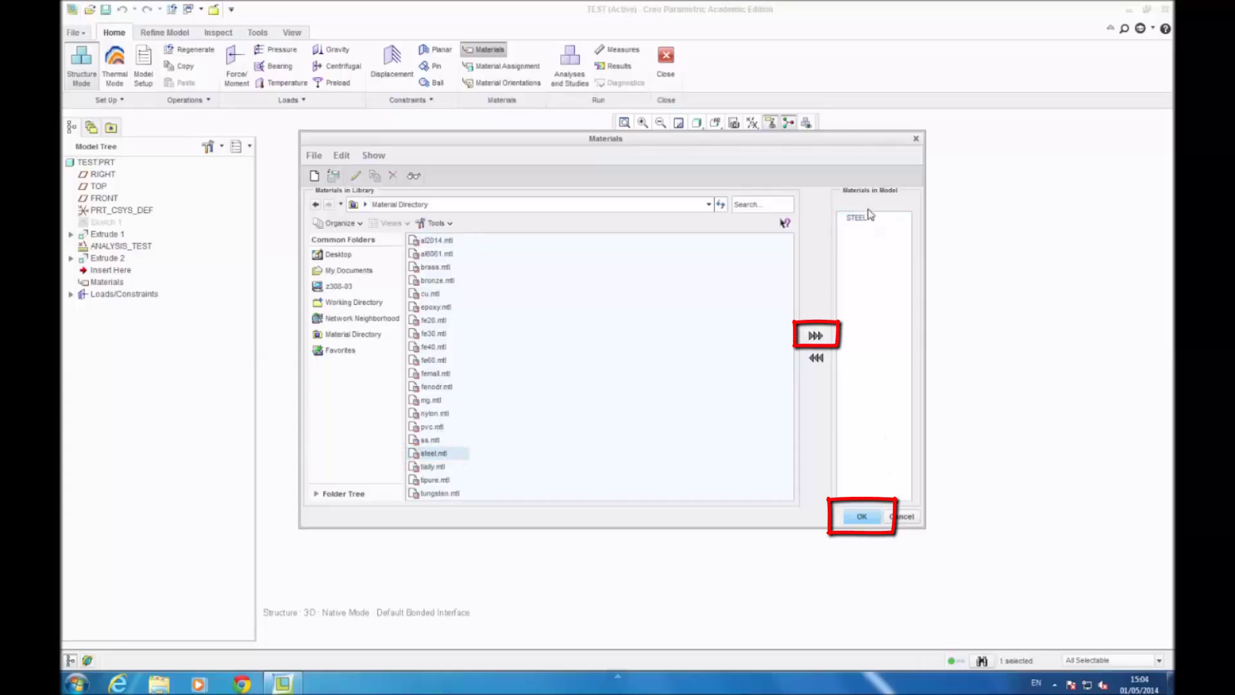
{"action": "left_click", "coordinate": [861, 516]}
Step: Edit the STEEL material definition, setting its Young's modulus to 210 with GPa as the unit
{"action": "left_click", "coordinate": [71, 282]}
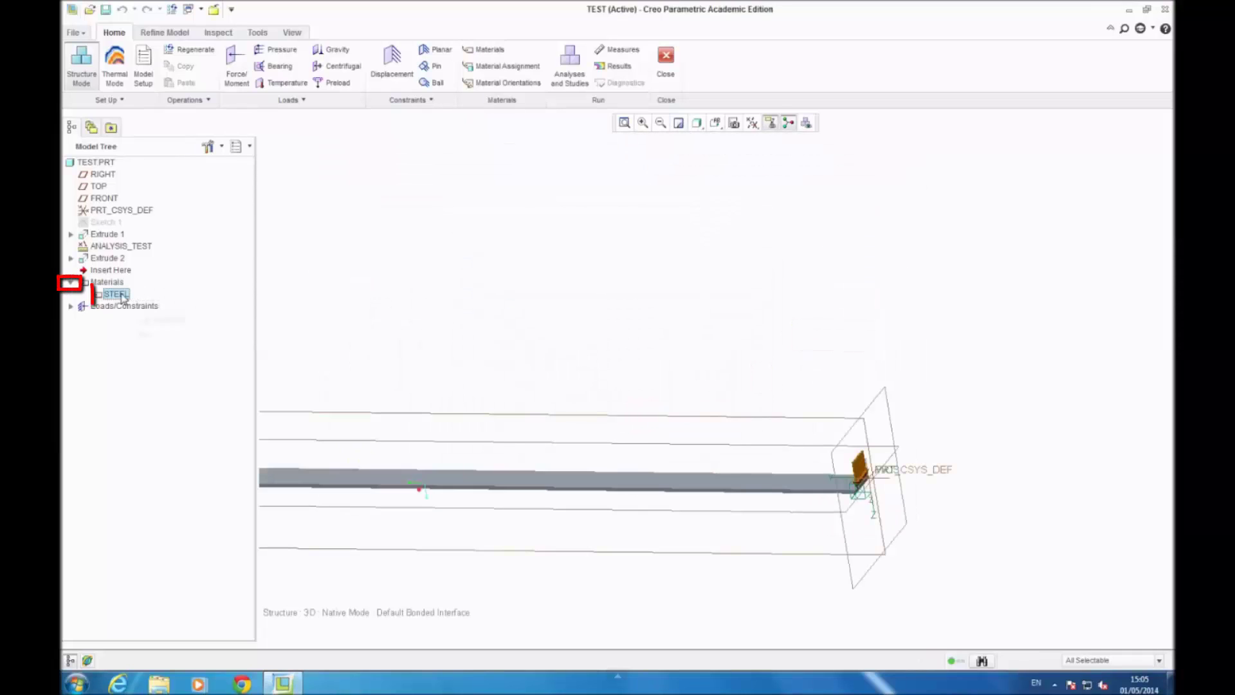
{"action": "right_click", "coordinate": [117, 293]}
{"action": "left_click", "coordinate": [163, 319]}
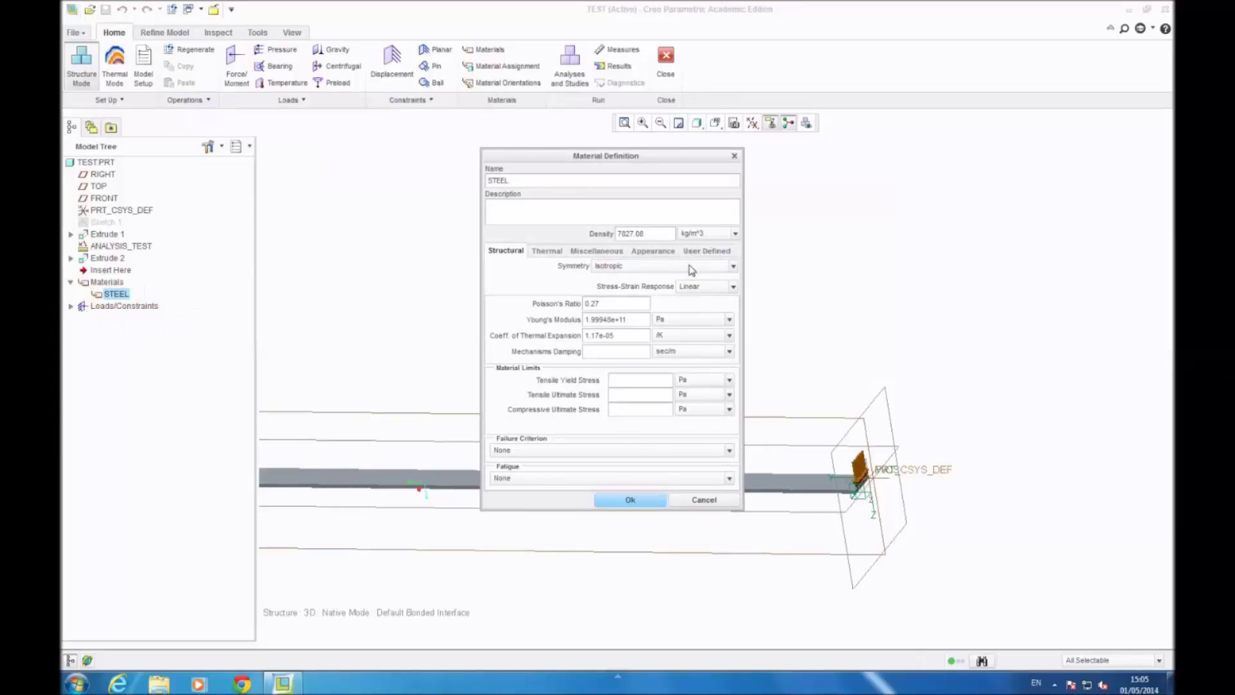
{"action": "left_click", "coordinate": [729, 319]}
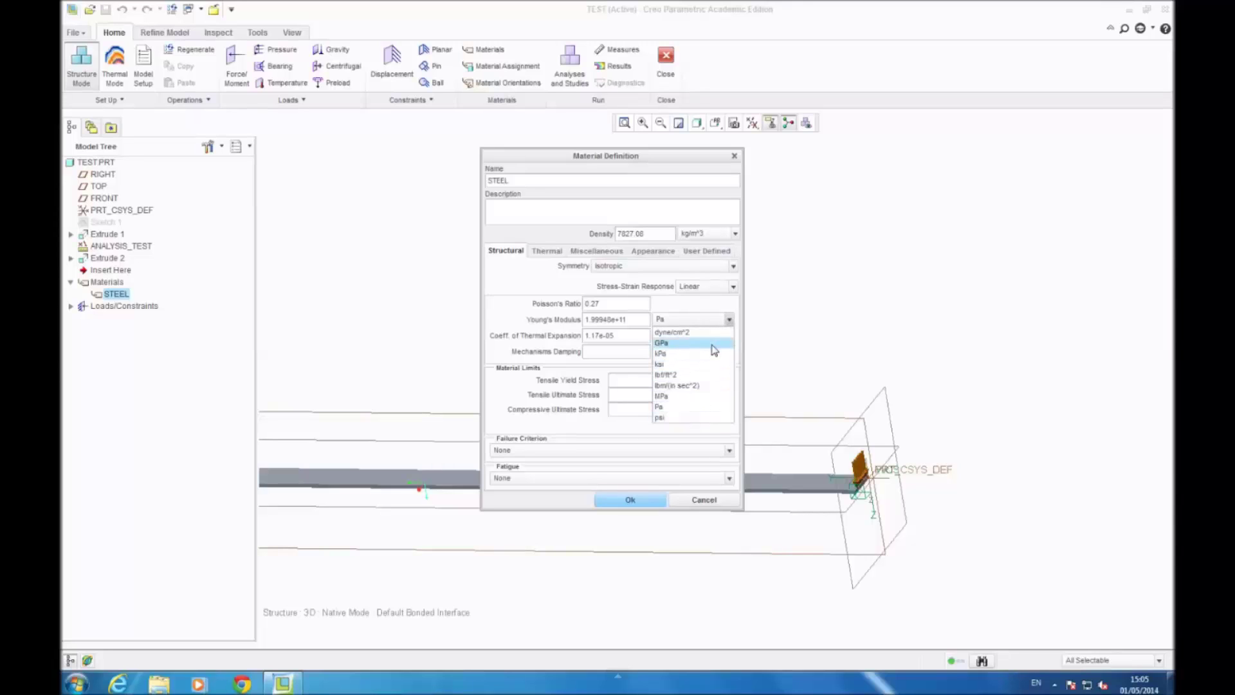
{"action": "left_click", "coordinate": [712, 346]}
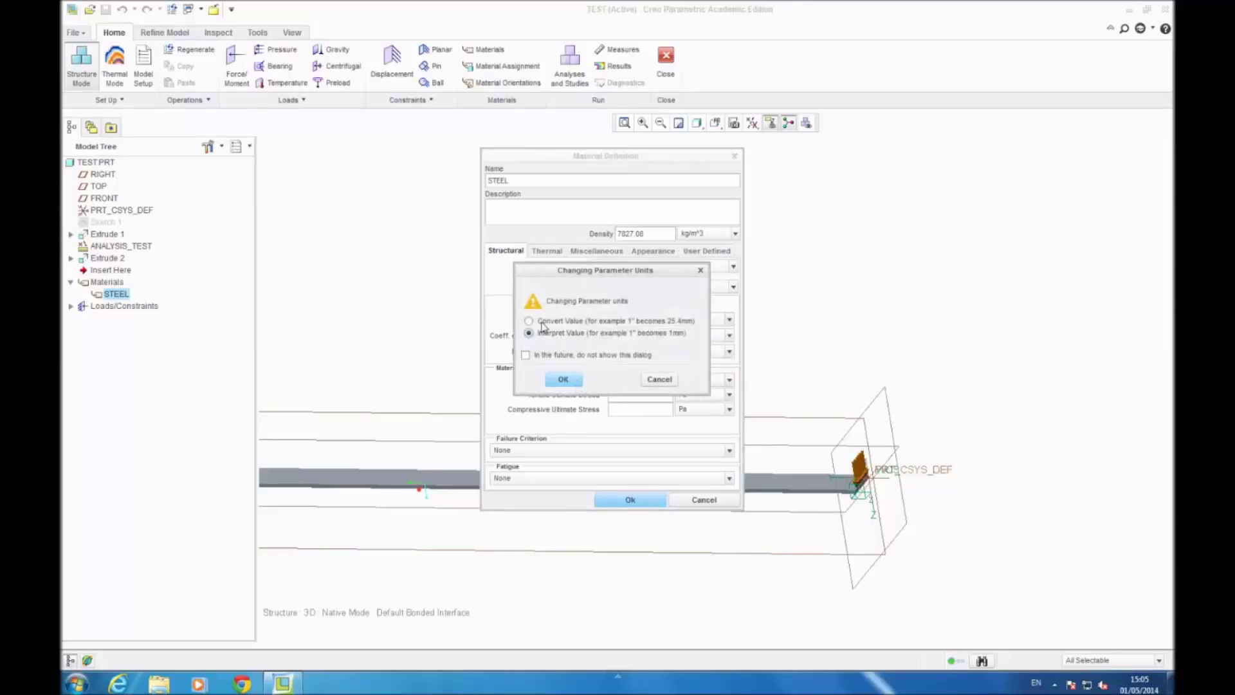
{"action": "left_click", "coordinate": [564, 378]}
{"action": "left_click_drag", "start_coordinate": [620, 323], "coordinate": [555, 316]}
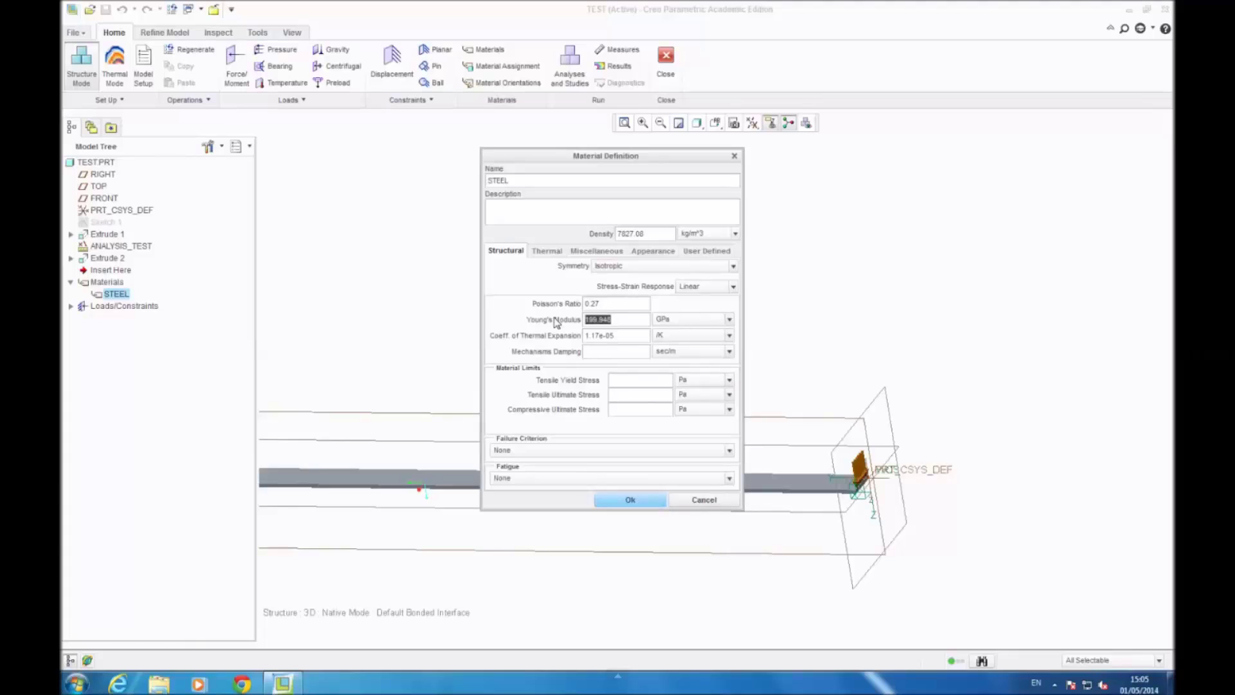
{"action": "type", "text": "210"}
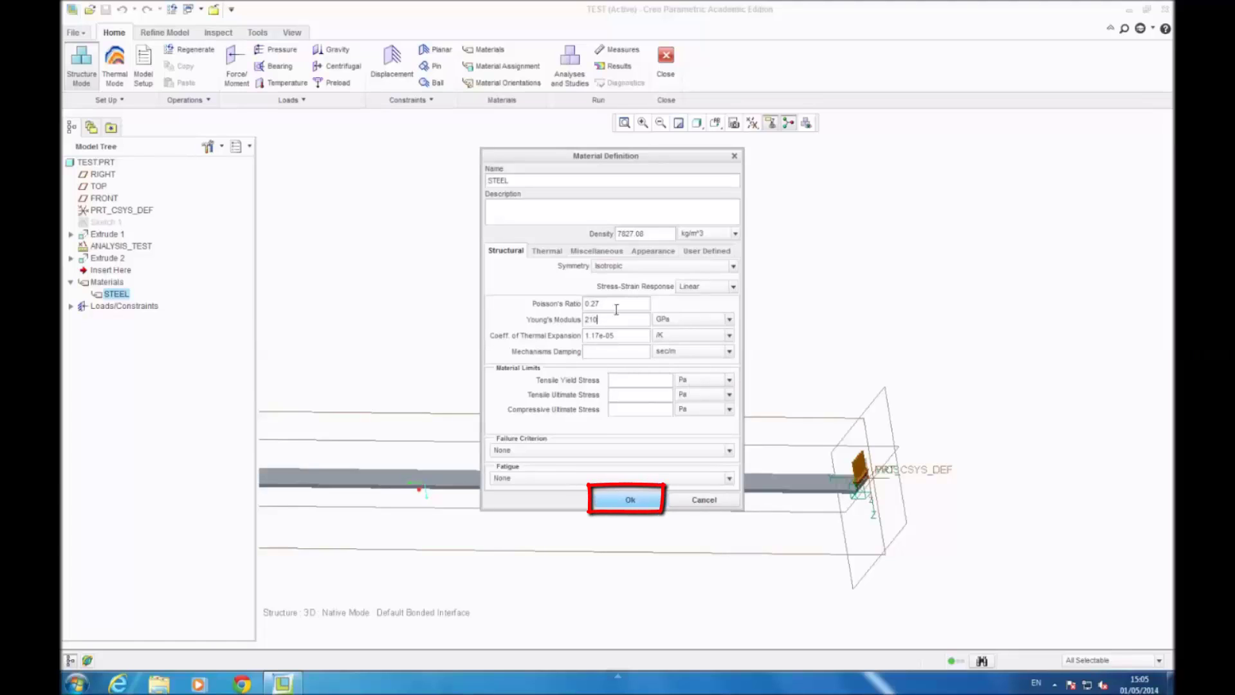
{"action": "left_click", "coordinate": [629, 499]}
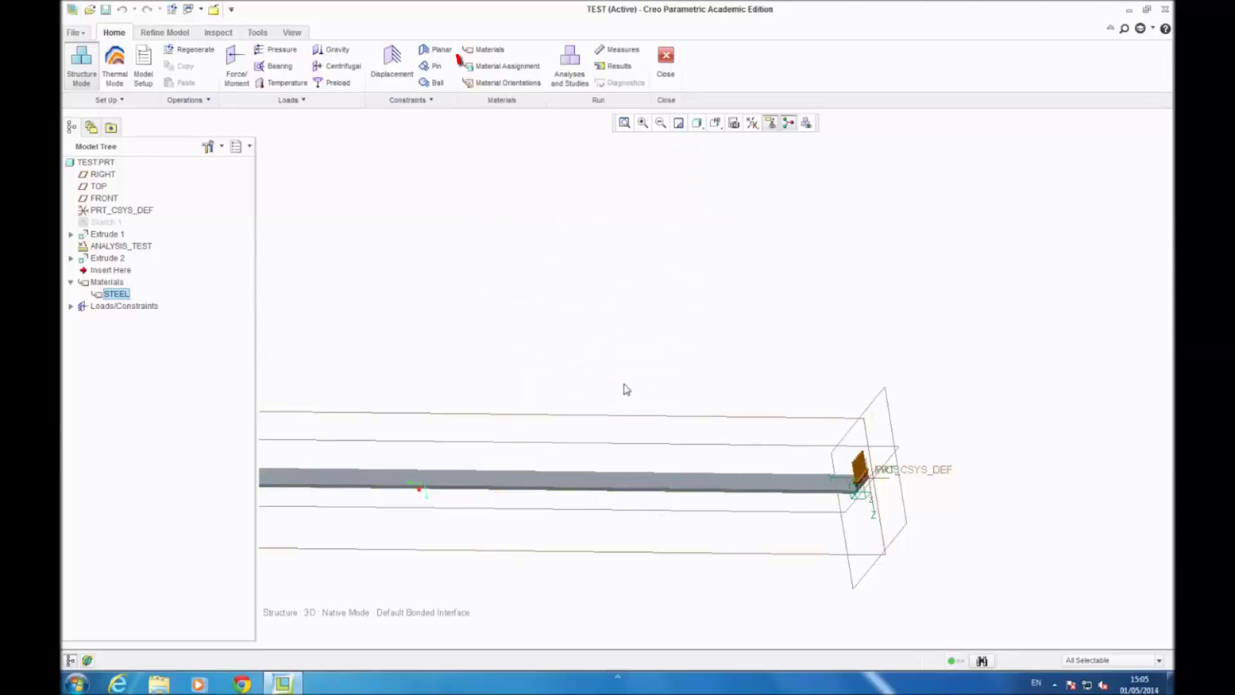
Step: Assign the STEEL material to the TEST part with no material orientation
{"action": "scroll", "coordinate": [620, 386], "scroll_direction": "down", "scroll_amount": 3}
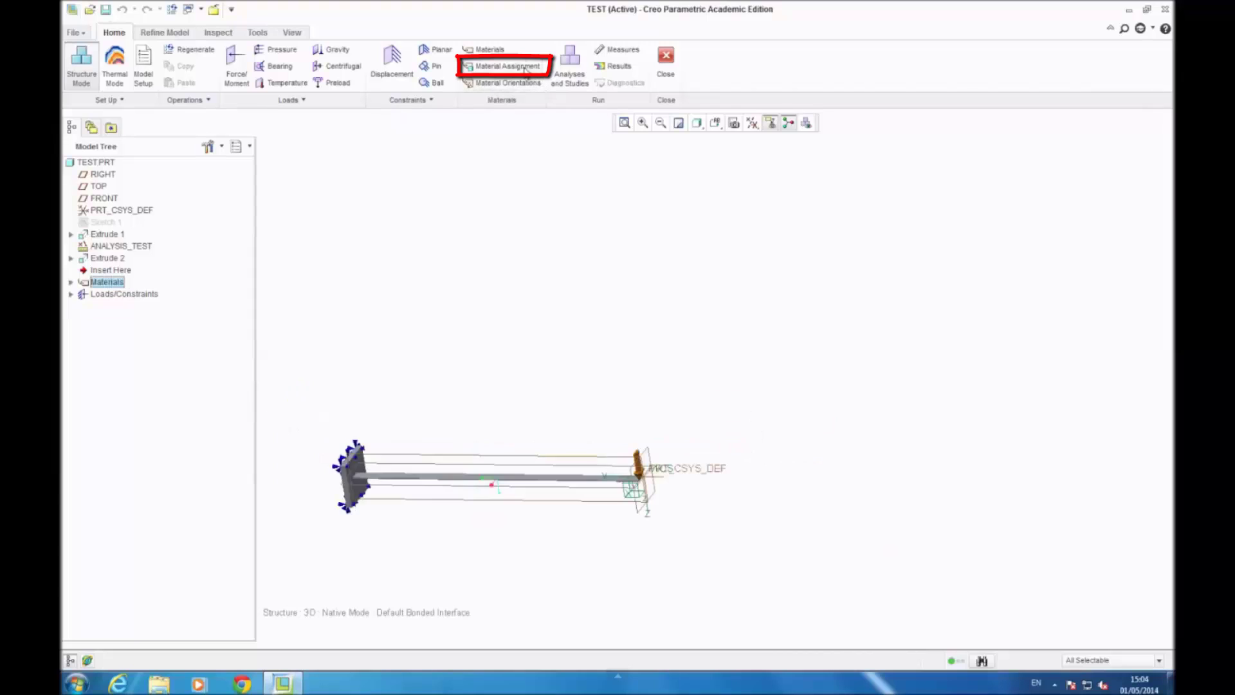
{"action": "left_click", "coordinate": [525, 67]}
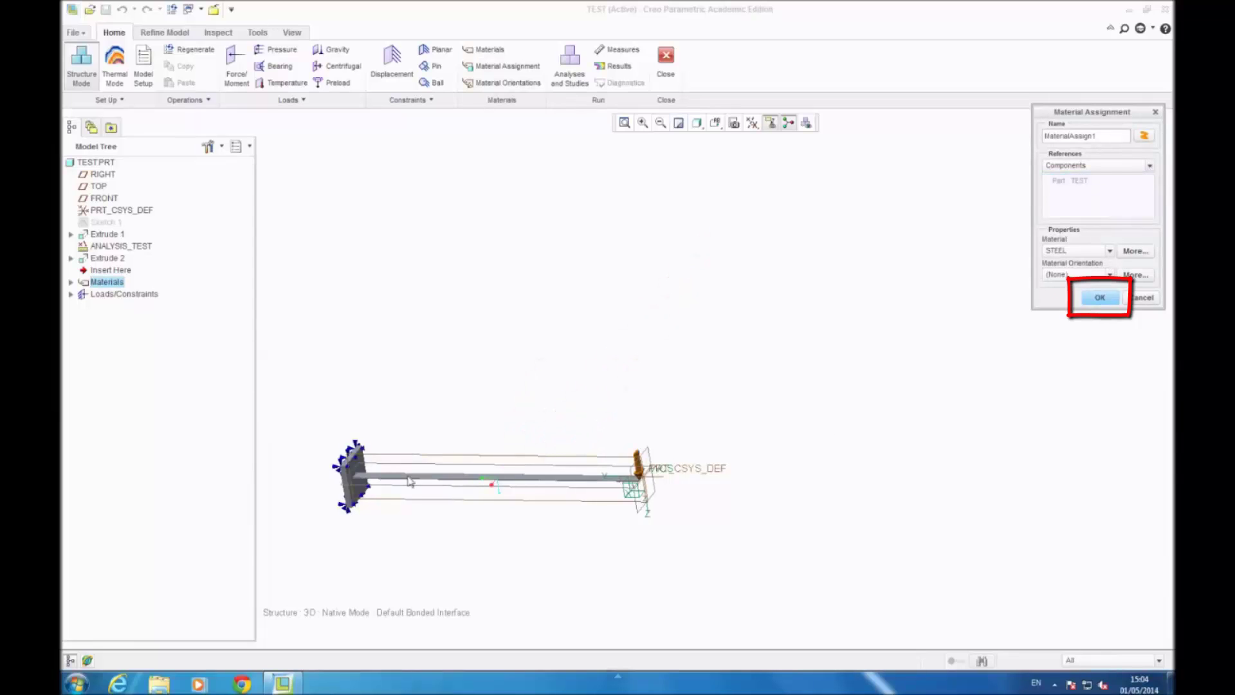
{"action": "scroll", "coordinate": [527, 478], "scroll_direction": "down", "scroll_amount": 3}
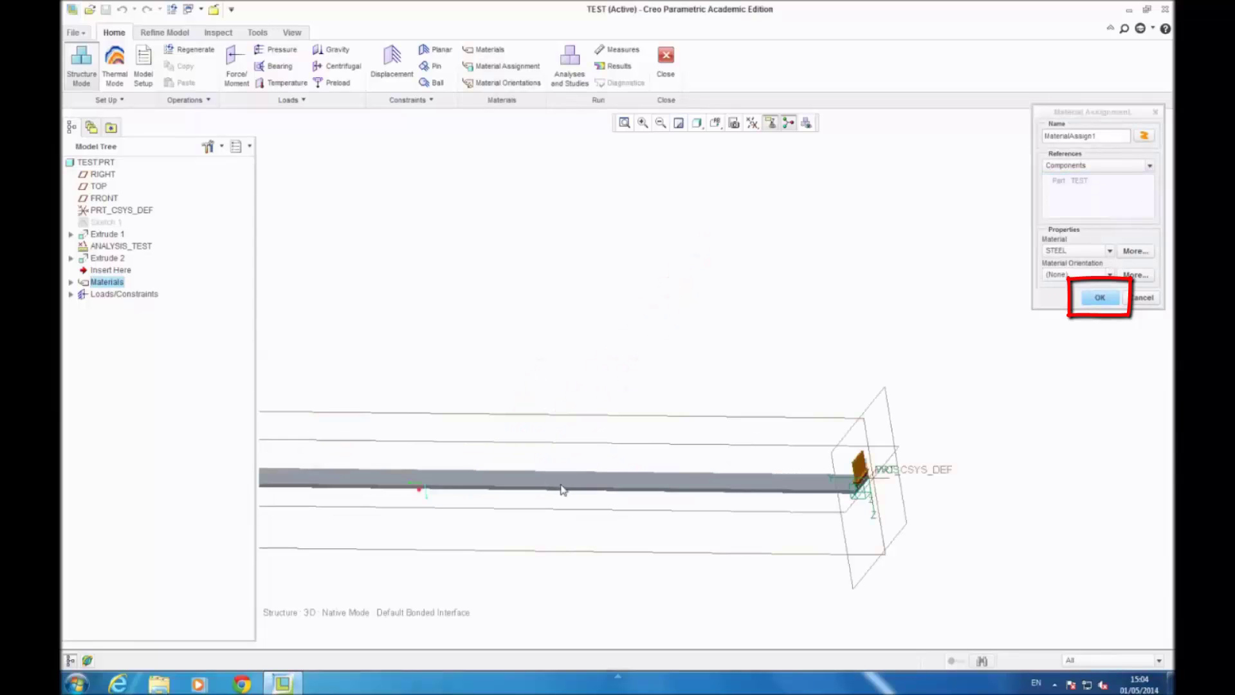
{"action": "left_click", "coordinate": [1093, 300]}
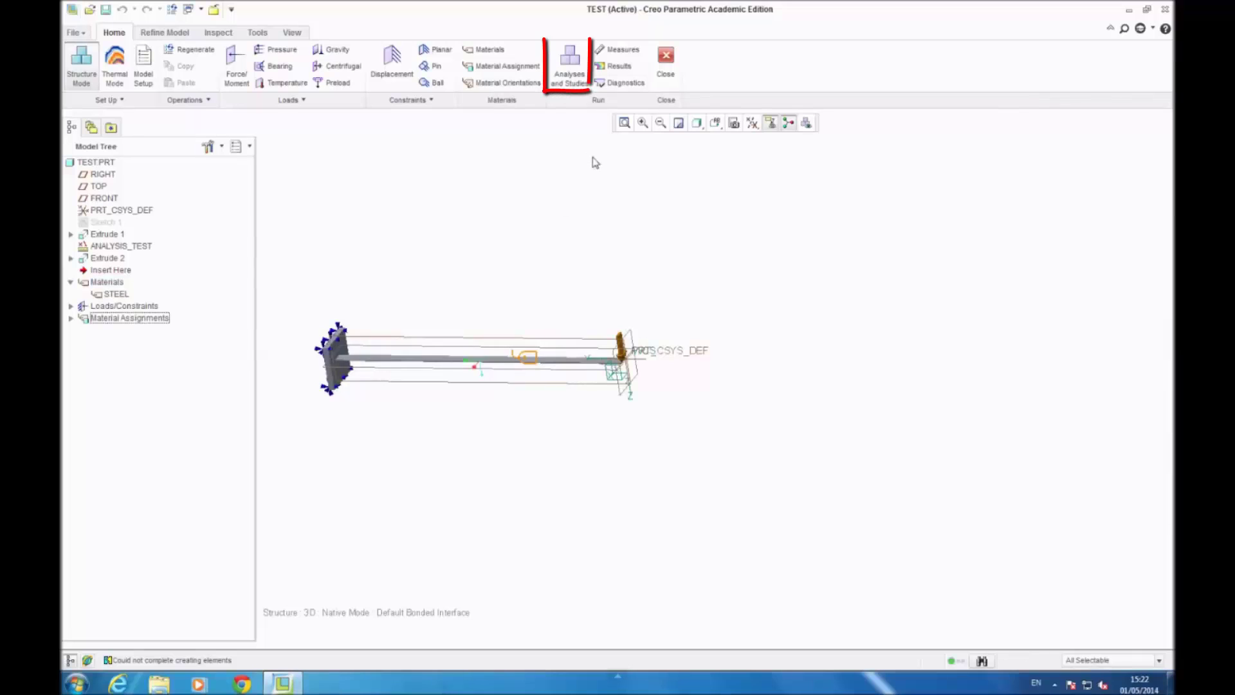
Step: Create a new static analysis using ConstraintSet1 and LoadSet1 with the Single-Pass Adaptive convergence method
{"action": "left_click", "coordinate": [570, 64]}
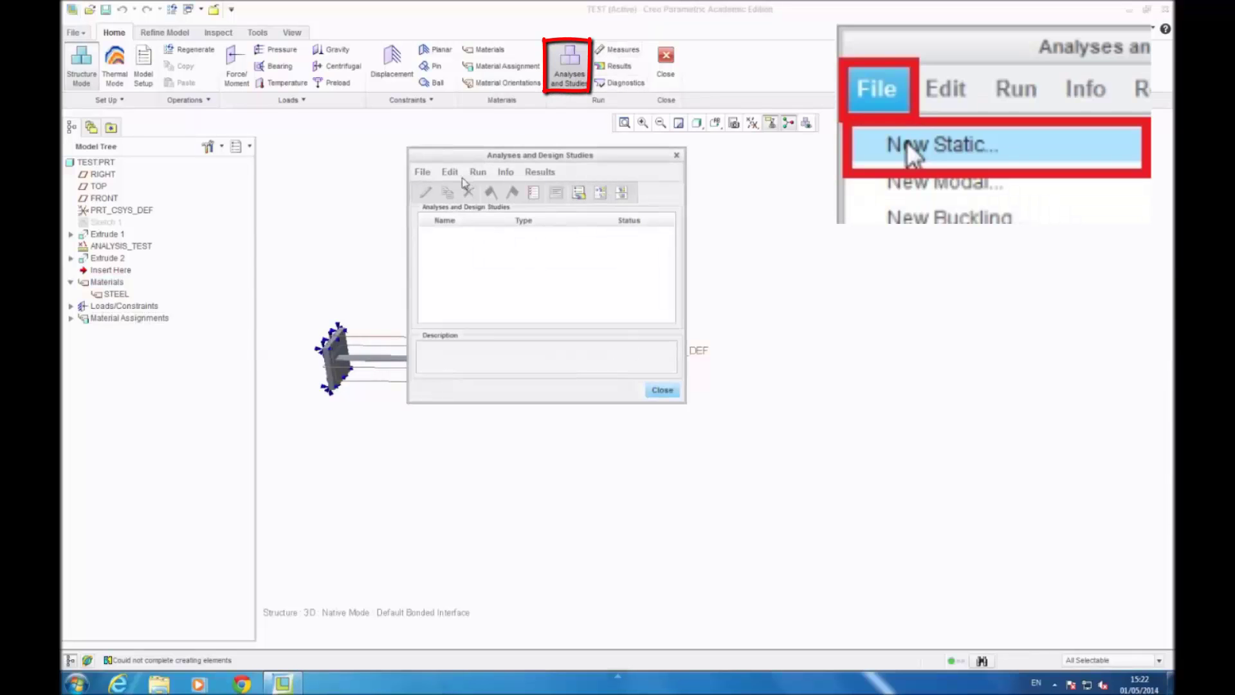
{"action": "left_click", "coordinate": [422, 172]}
{"action": "left_click", "coordinate": [454, 196]}
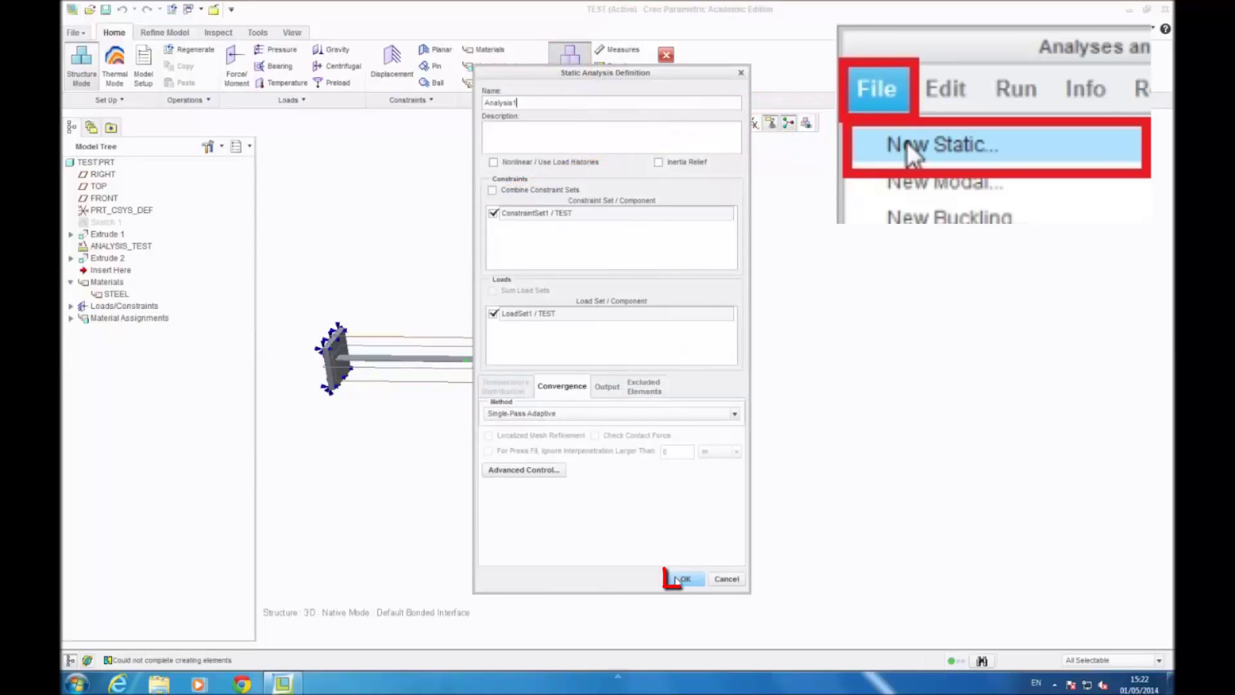
{"action": "left_click", "coordinate": [677, 581]}
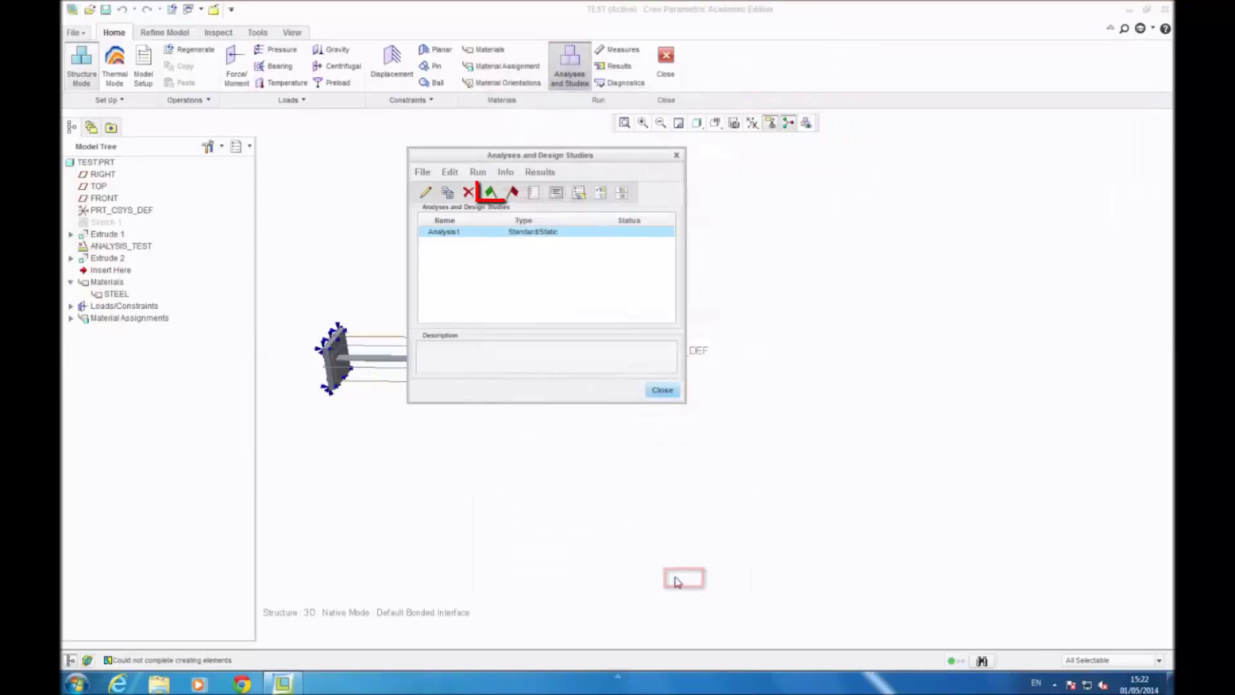
Step: Run the static analysis, deleting its existing output files, and dismiss the diagnostics report
{"action": "left_click", "coordinate": [492, 196]}
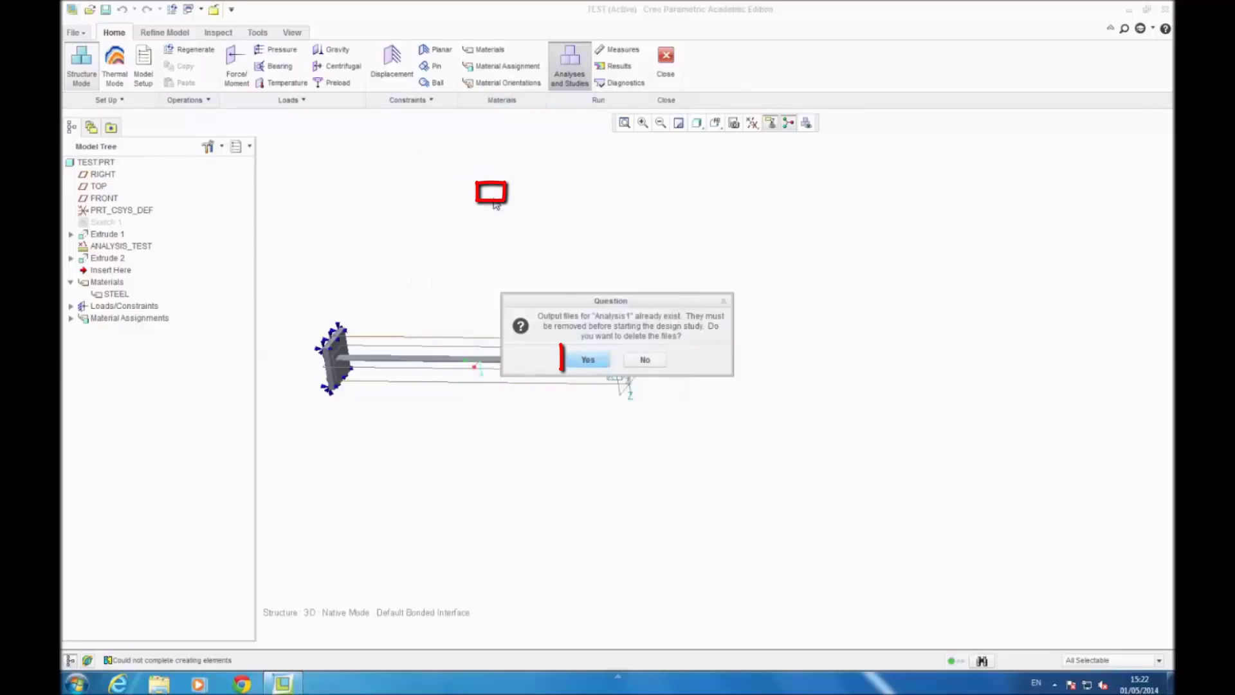
{"action": "left_click", "coordinate": [582, 359]}
{"action": "left_click", "coordinate": [582, 359]}
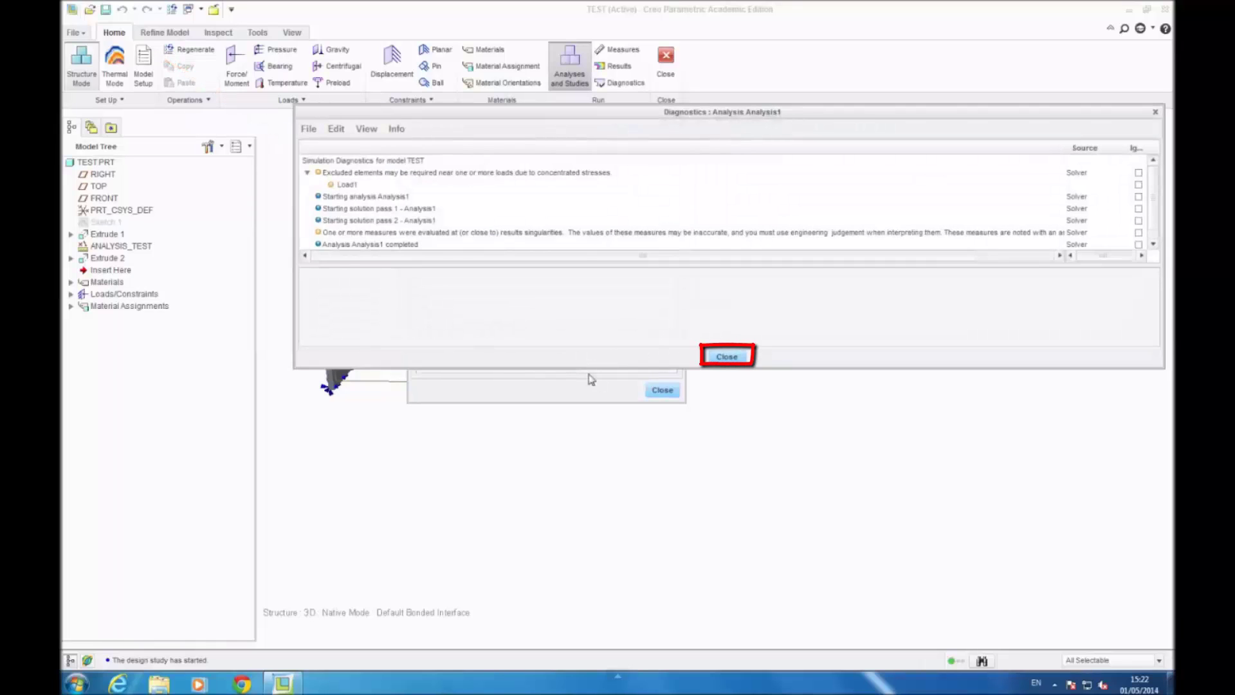
{"action": "left_click", "coordinate": [727, 357]}
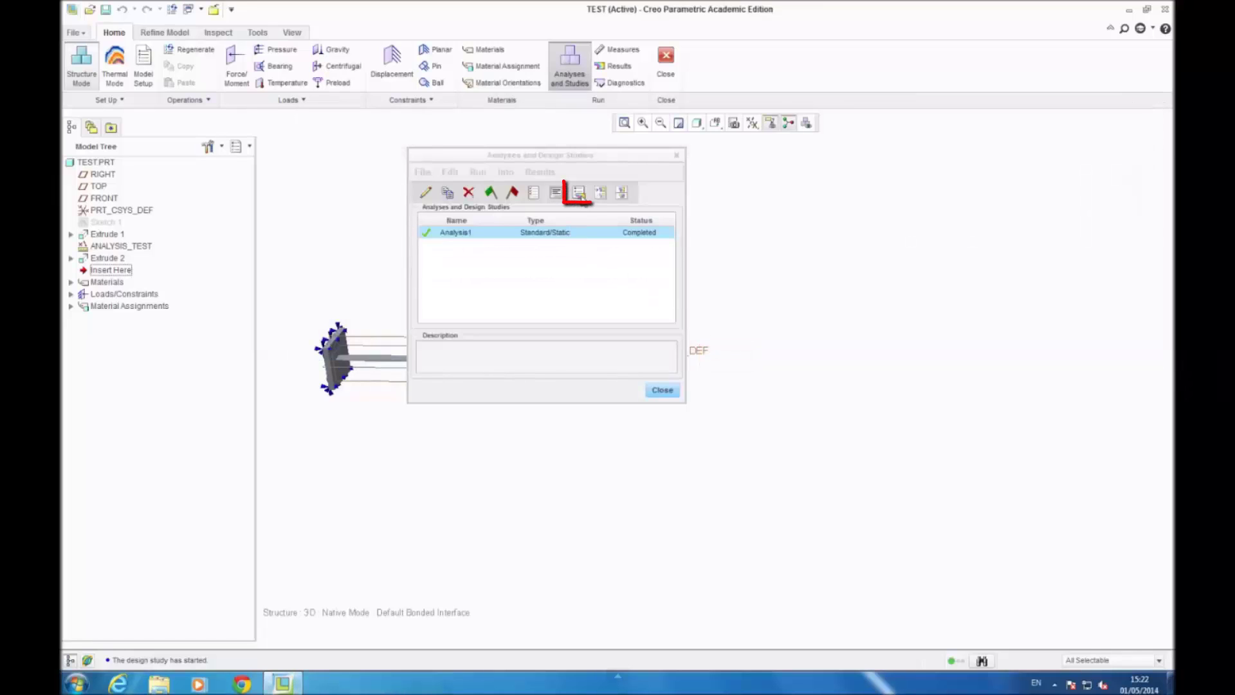
Step: Show the analysis results as a fringe plot of von Mises stress in MPa
{"action": "left_click", "coordinate": [579, 193]}
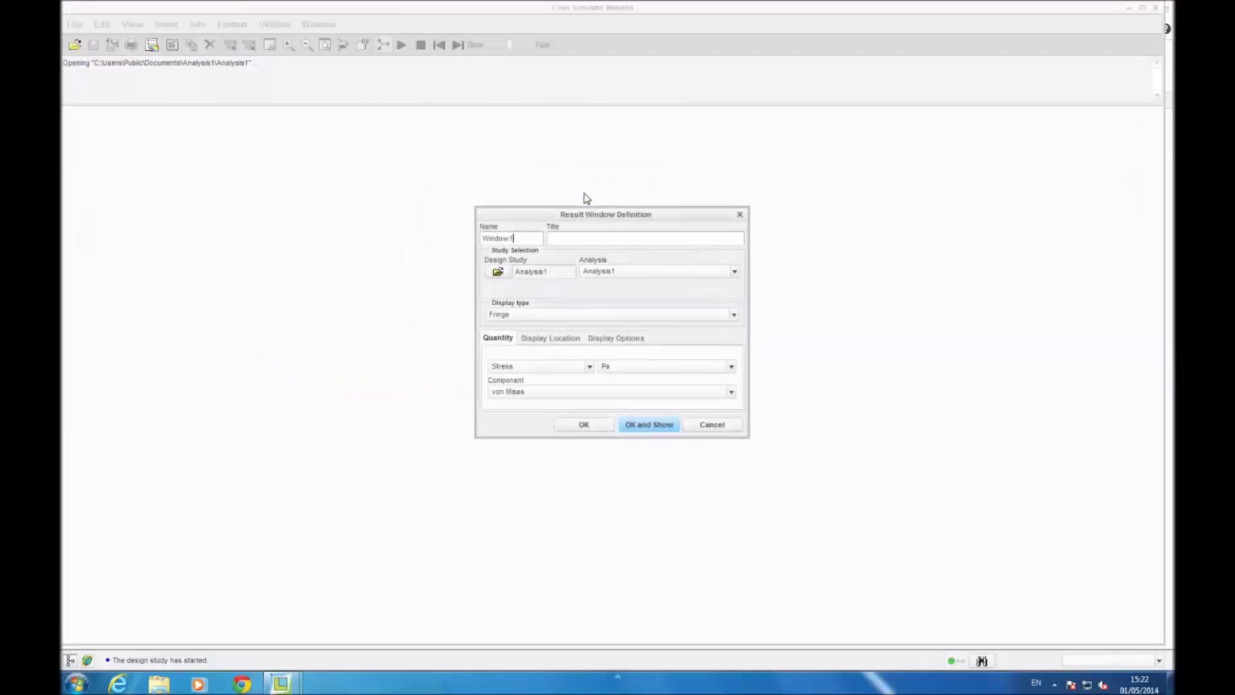
{"action": "left_click", "coordinate": [731, 366]}
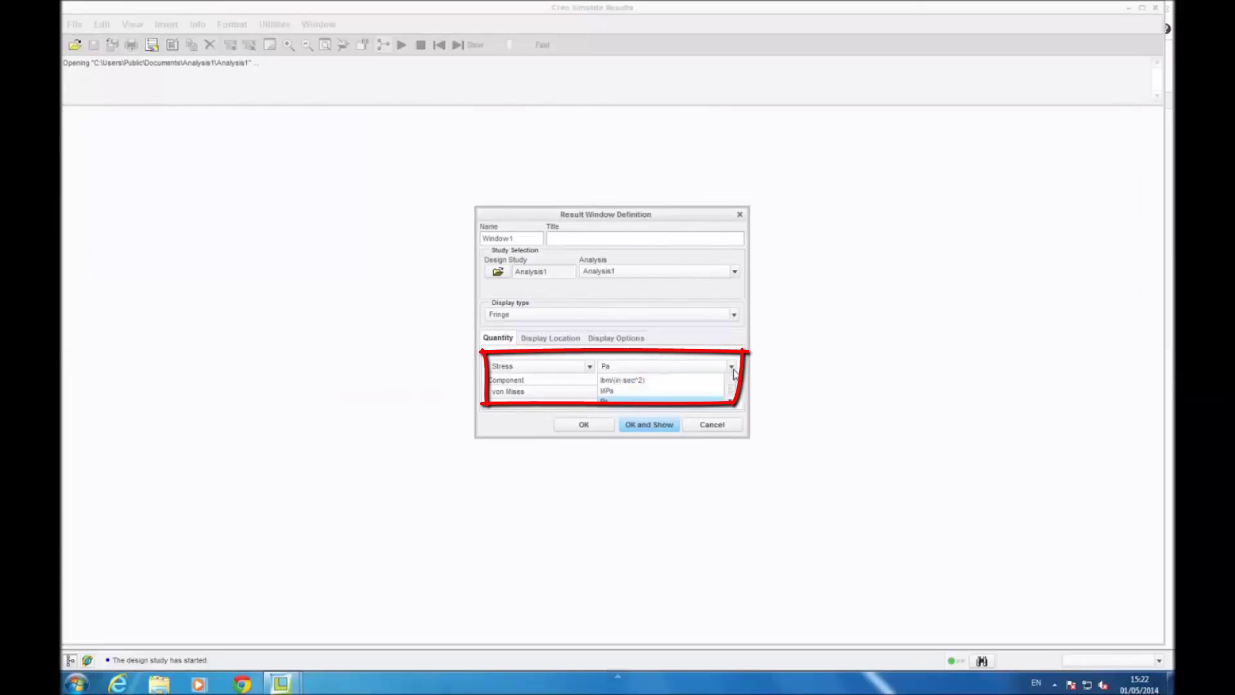
{"action": "left_click", "coordinate": [703, 400]}
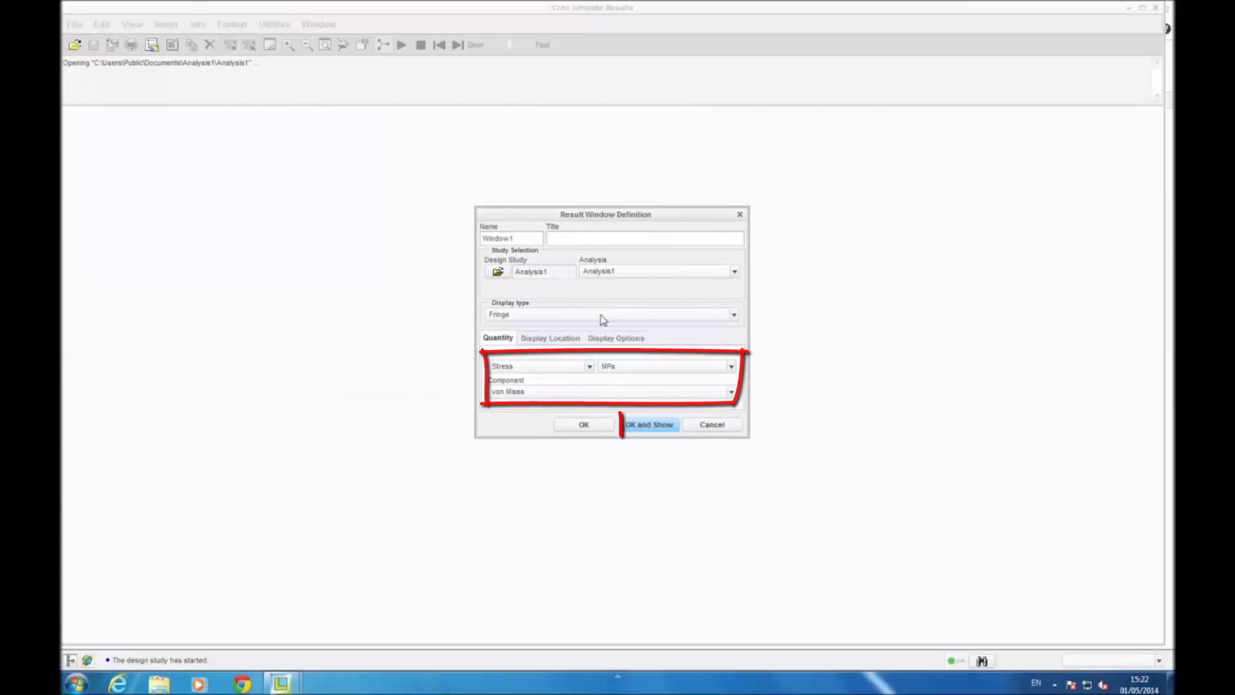
{"action": "left_click", "coordinate": [649, 426]}
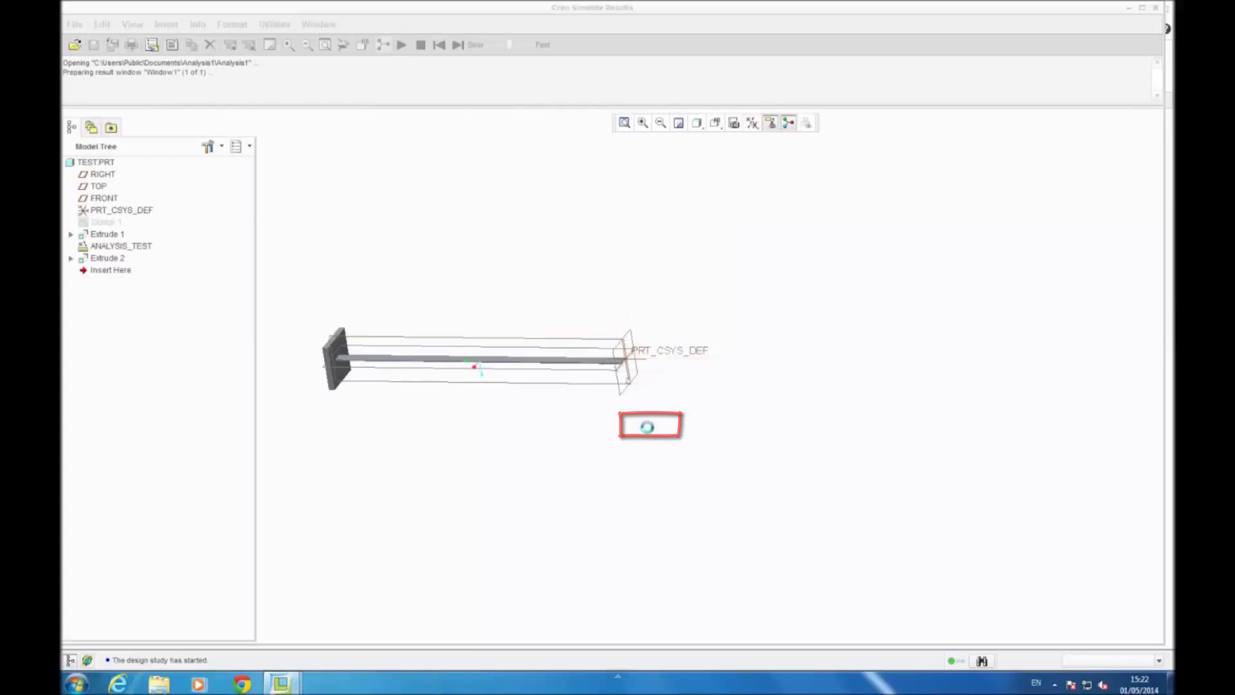
Step: Examine the von Mises stress distribution along the beam and around its joint with the end plate
{"action": "mouse_move", "coordinate": [486, 350]}
{"action": "middle_mouse_down"}
{"action": "mouse_move", "coordinate": [736, 309]}
{"action": "mouse_move", "coordinate": [836, 347]}
{"action": "mouse_move", "coordinate": [865, 295]}
{"action": "mouse_move", "coordinate": [816, 303]}
{"action": "mouse_move", "coordinate": [771, 284]}
{"action": "mouse_move", "coordinate": [837, 269]}
{"action": "middle_mouse_up"}
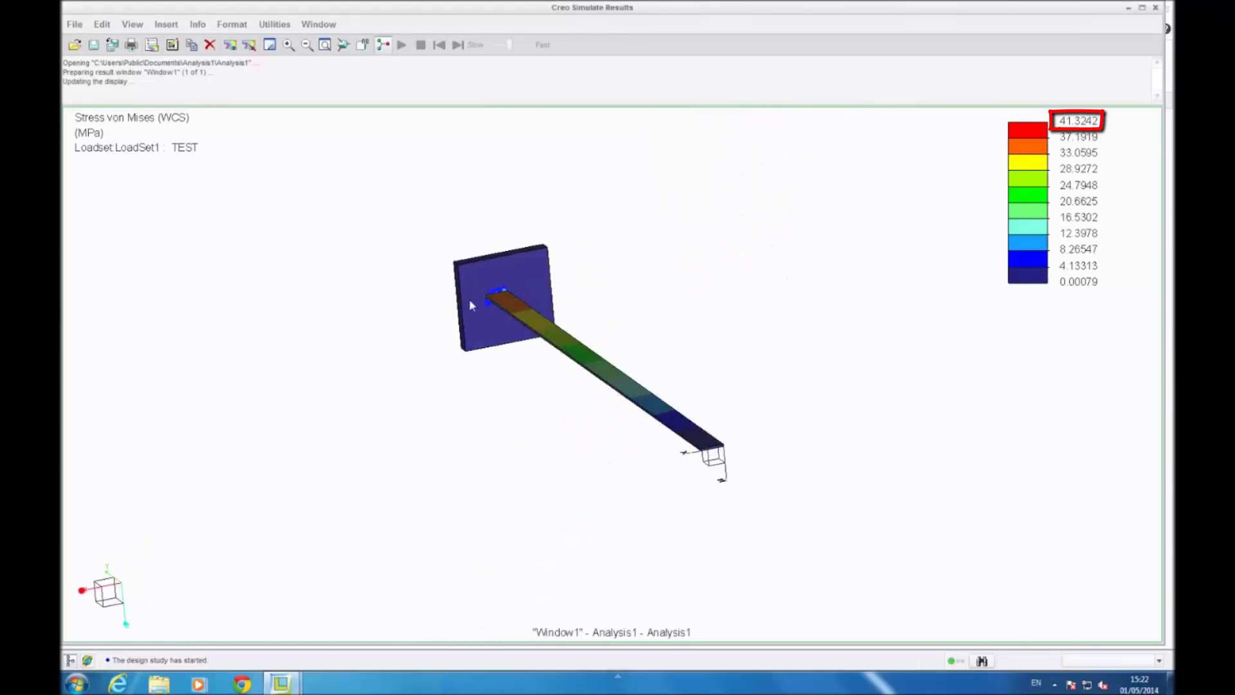
{"action": "scroll", "coordinate": [472, 298], "scroll_direction": "up", "scroll_amount": 6}
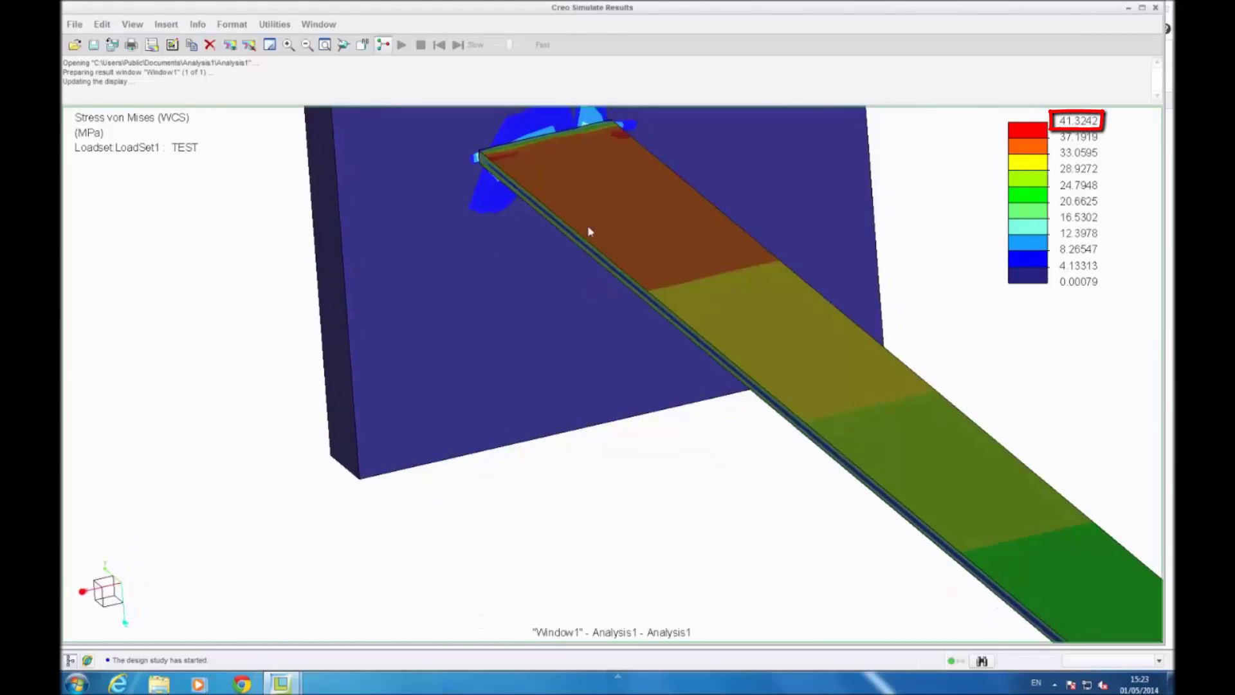
{"action": "scroll", "coordinate": [526, 171], "scroll_direction": "up", "scroll_amount": 2}
{"action": "scroll", "coordinate": [165, 303], "scroll_direction": "down", "scroll_amount": 5}
{"action": "scroll", "coordinate": [289, 133], "scroll_direction": "up", "scroll_amount": 6}
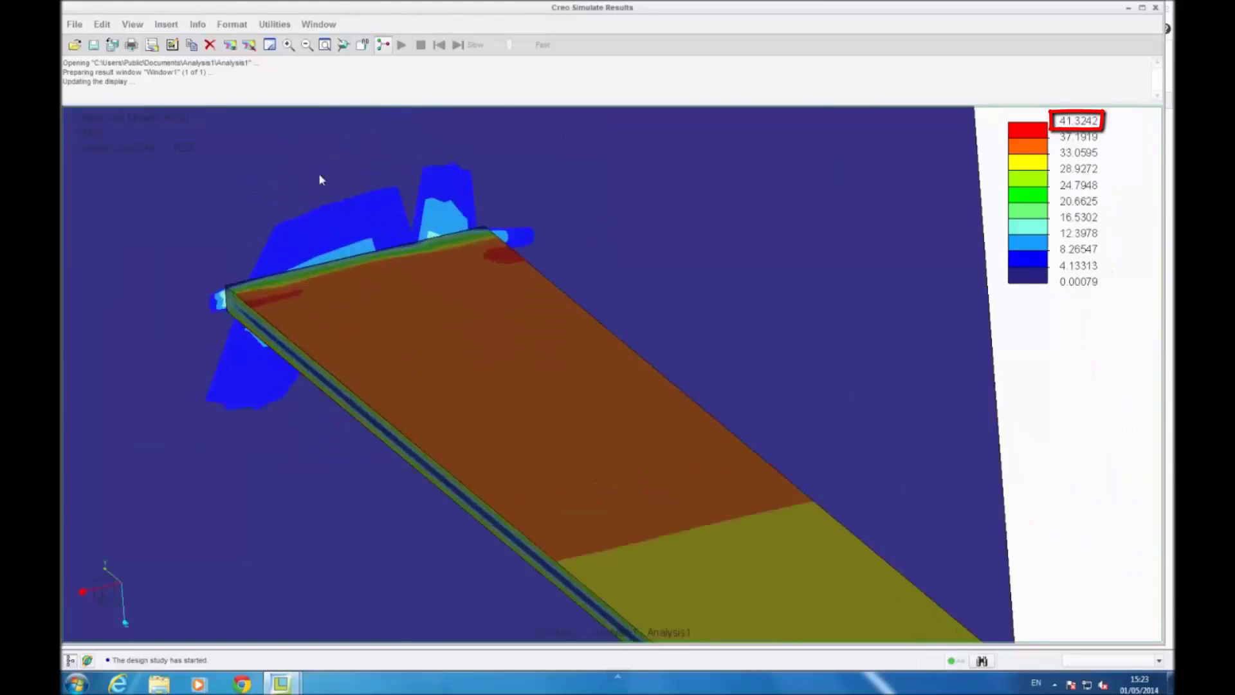
{"action": "scroll", "coordinate": [296, 193], "scroll_direction": "up", "scroll_amount": 3}
{"action": "scroll", "coordinate": [364, 353], "scroll_direction": "down", "scroll_amount": 7}
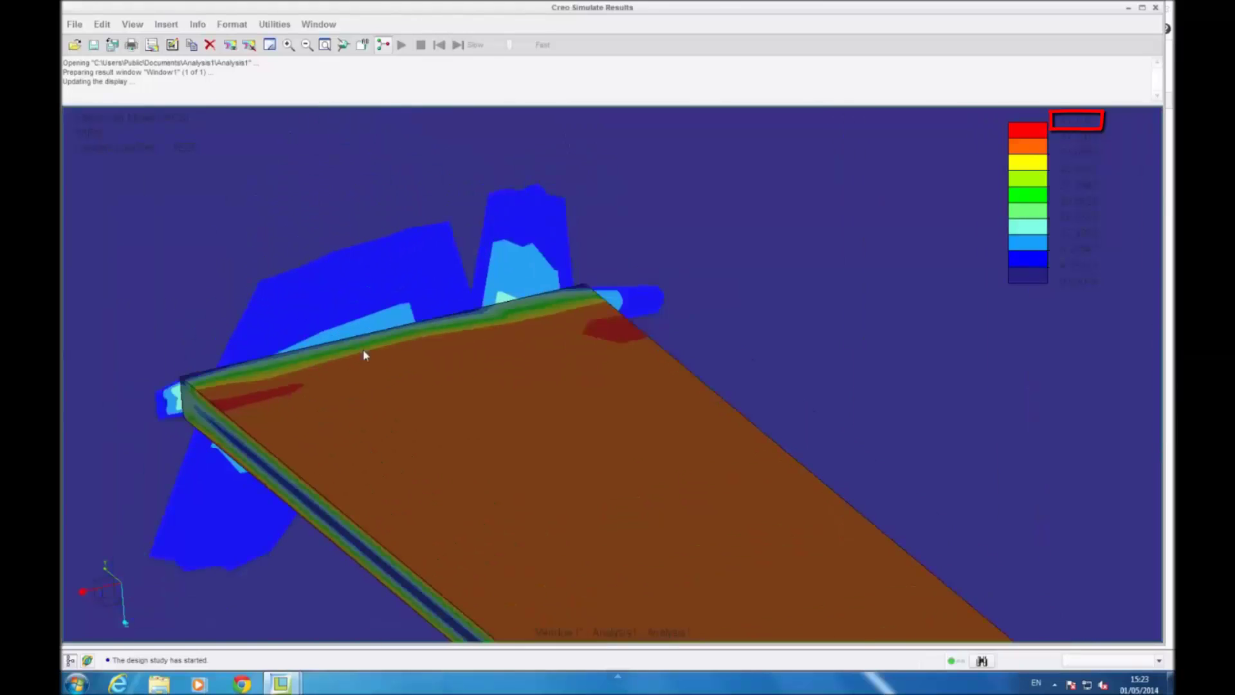
{"action": "scroll", "coordinate": [457, 368], "scroll_direction": "down", "scroll_amount": 4}
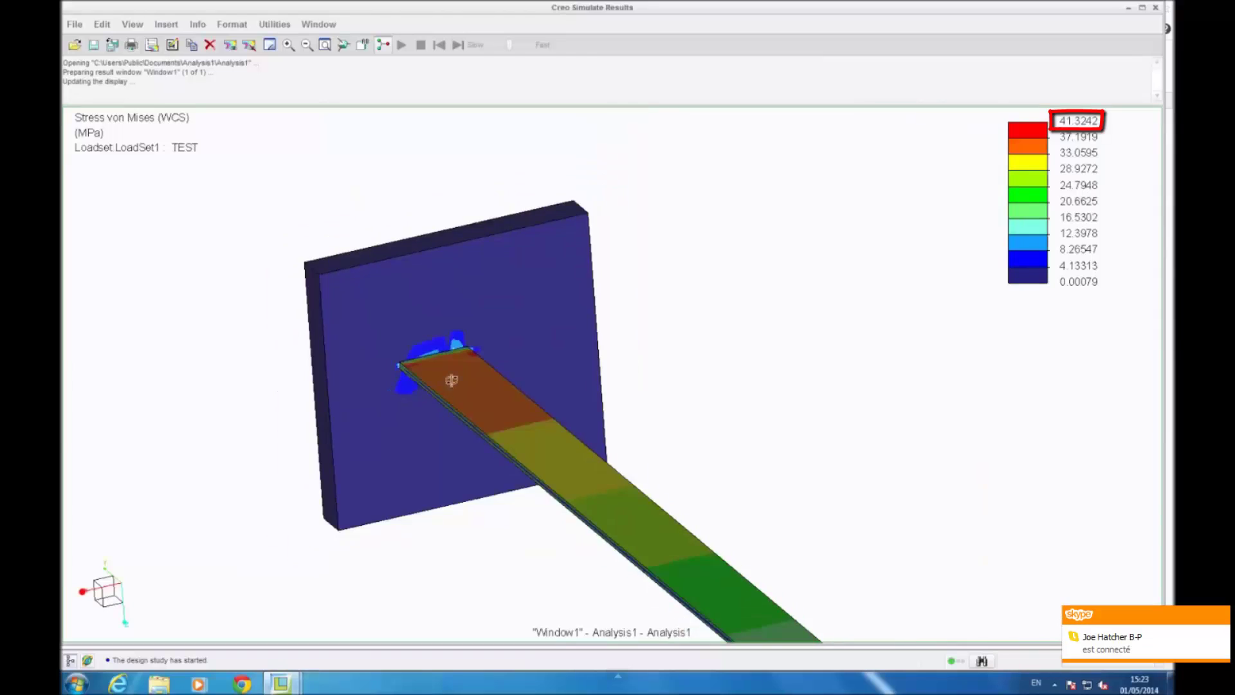
{"action": "scroll", "coordinate": [458, 391], "scroll_direction": "down", "scroll_amount": 1}
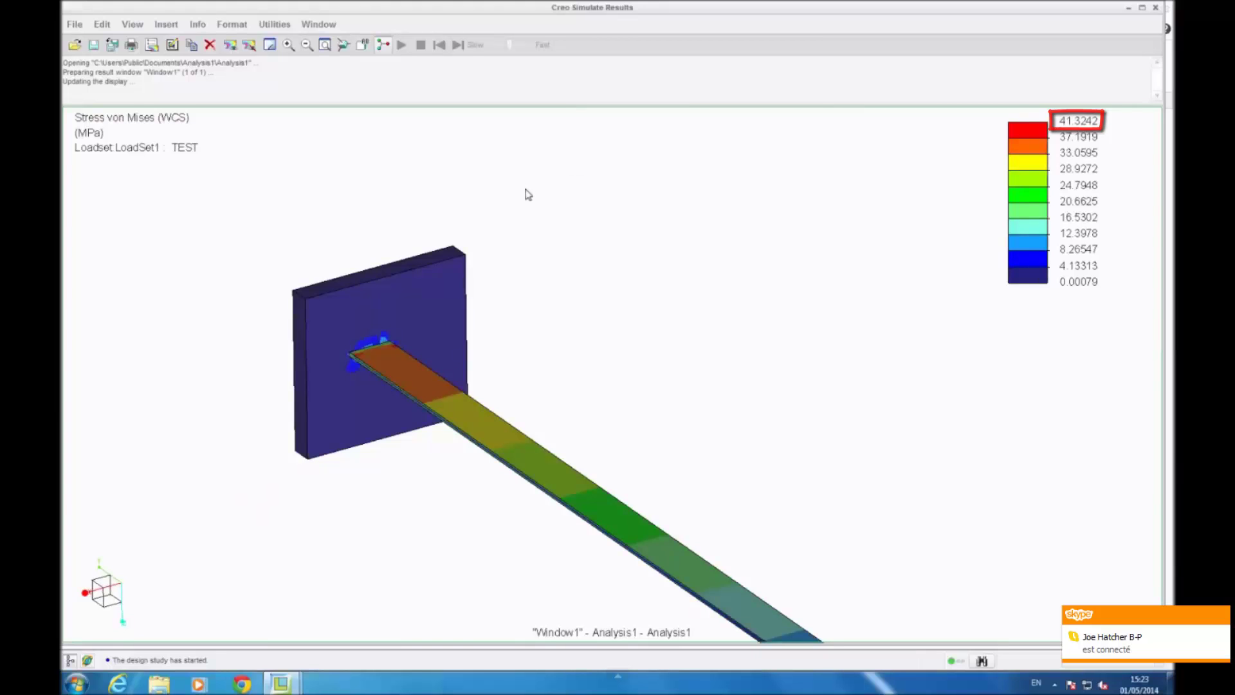
{"action": "scroll", "coordinate": [452, 217], "scroll_direction": "down", "scroll_amount": 2}
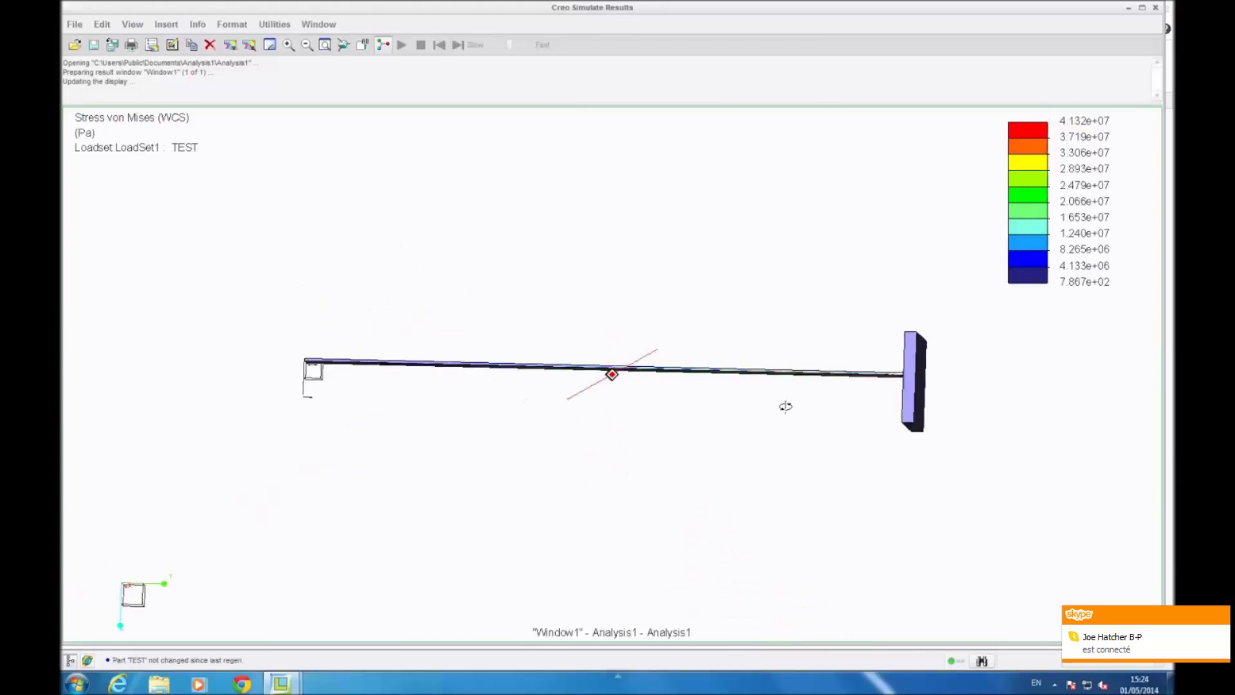
{"action": "middle_click_drag", "start_coordinate": [786, 405], "coordinate": [822, 486]}
{"action": "middle_click_drag", "start_coordinate": [689, 402], "coordinate": [711, 432]}
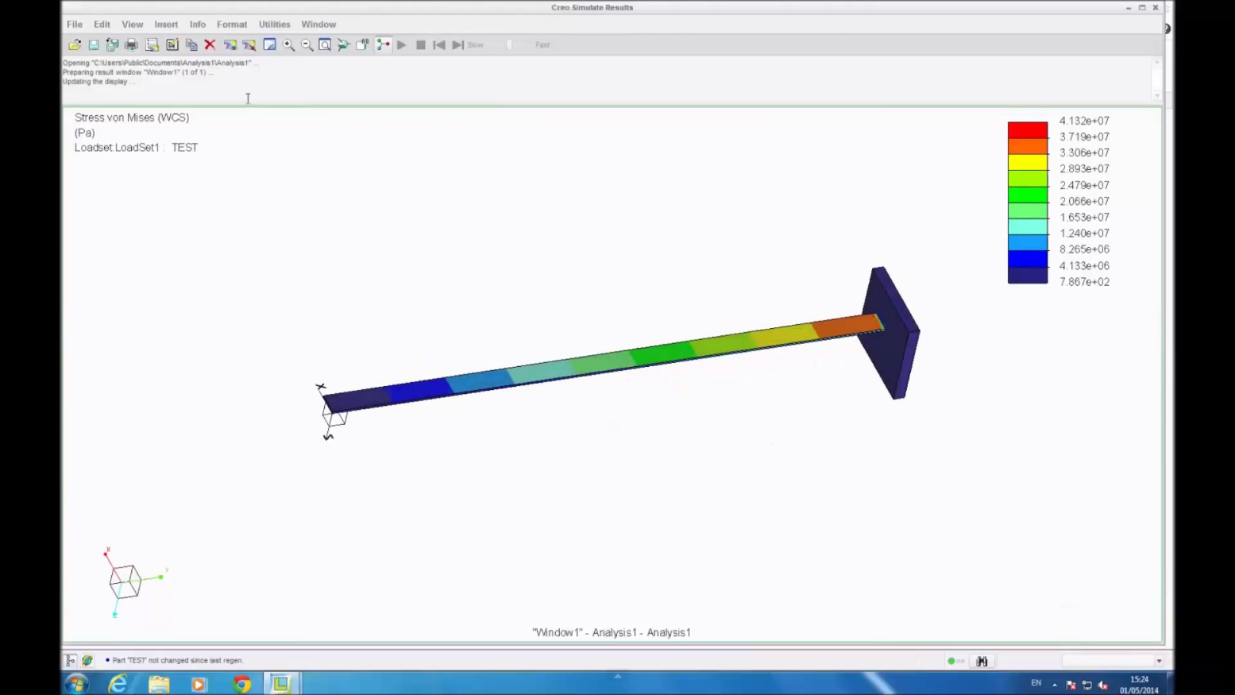
Step: Edit the stress result window's definition and set its display type to Model
{"action": "left_click", "coordinate": [103, 24]}
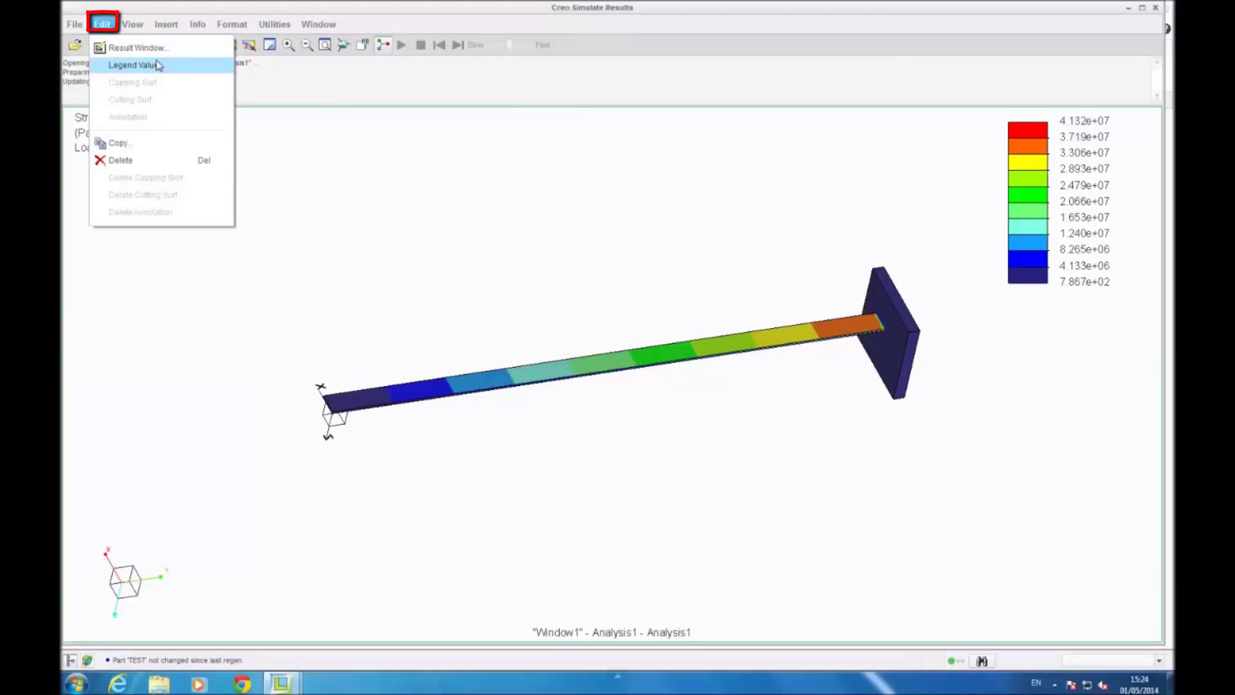
{"action": "mouse_move", "coordinate": [72, 25]}
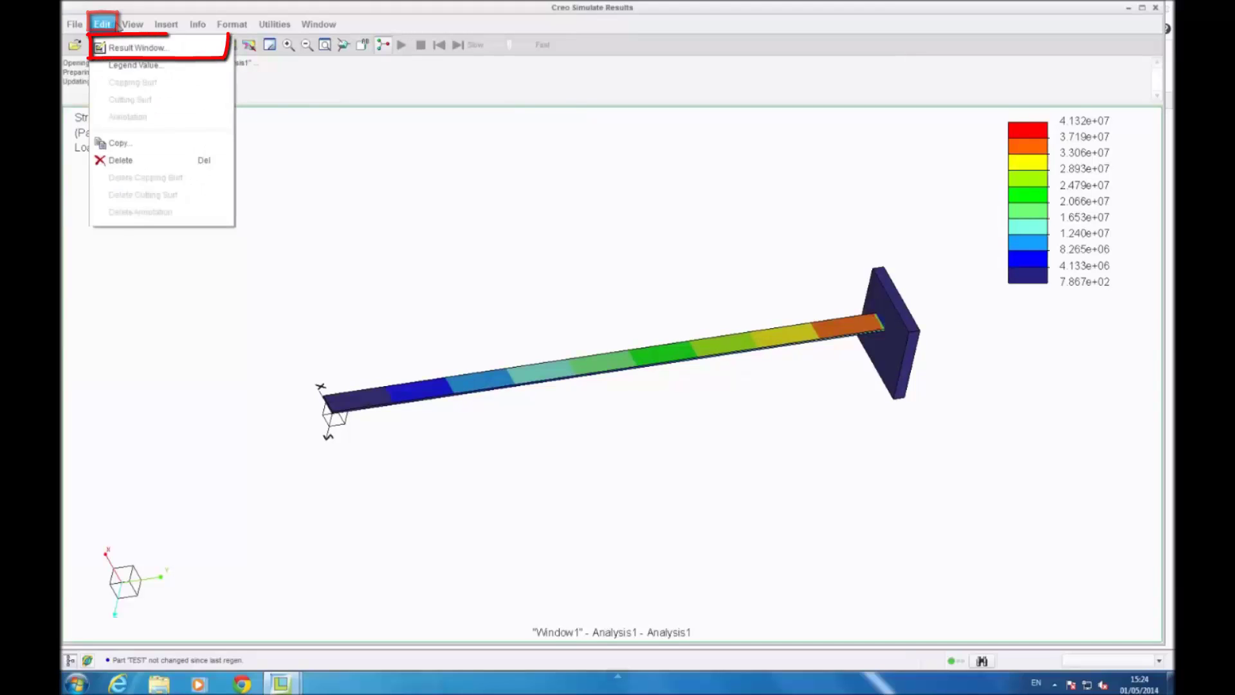
{"action": "mouse_move", "coordinate": [112, 25]}
{"action": "left_click", "coordinate": [135, 48]}
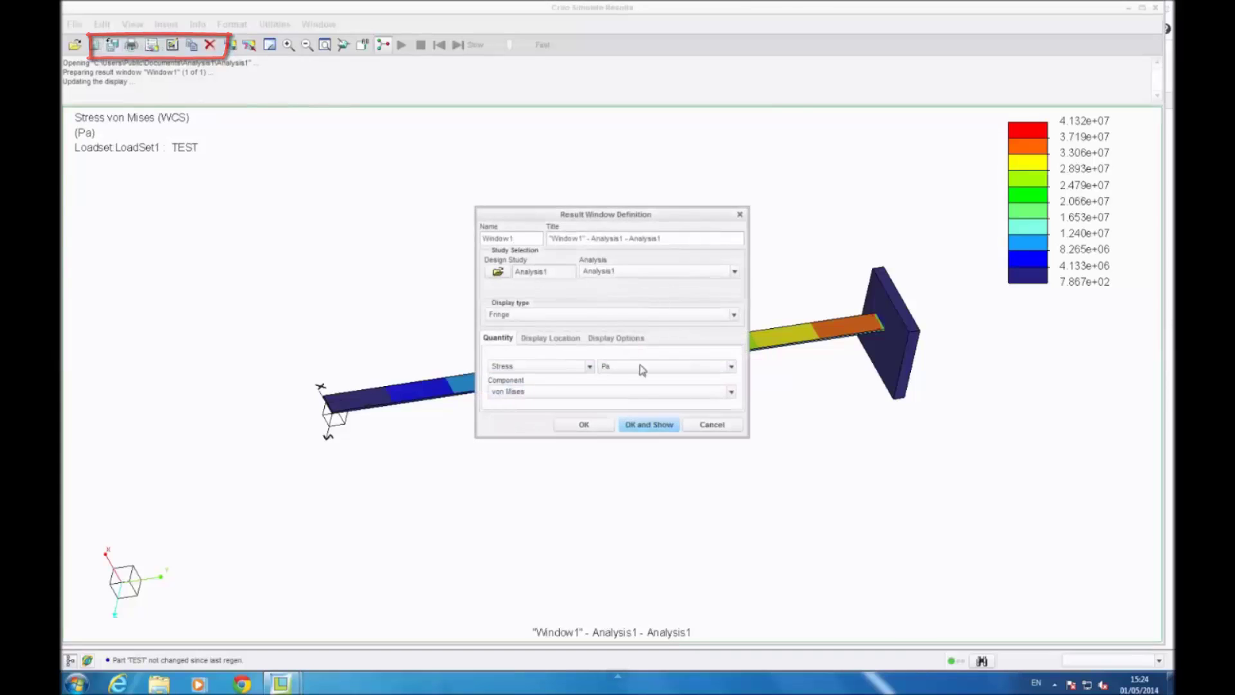
{"action": "left_click", "coordinate": [644, 366]}
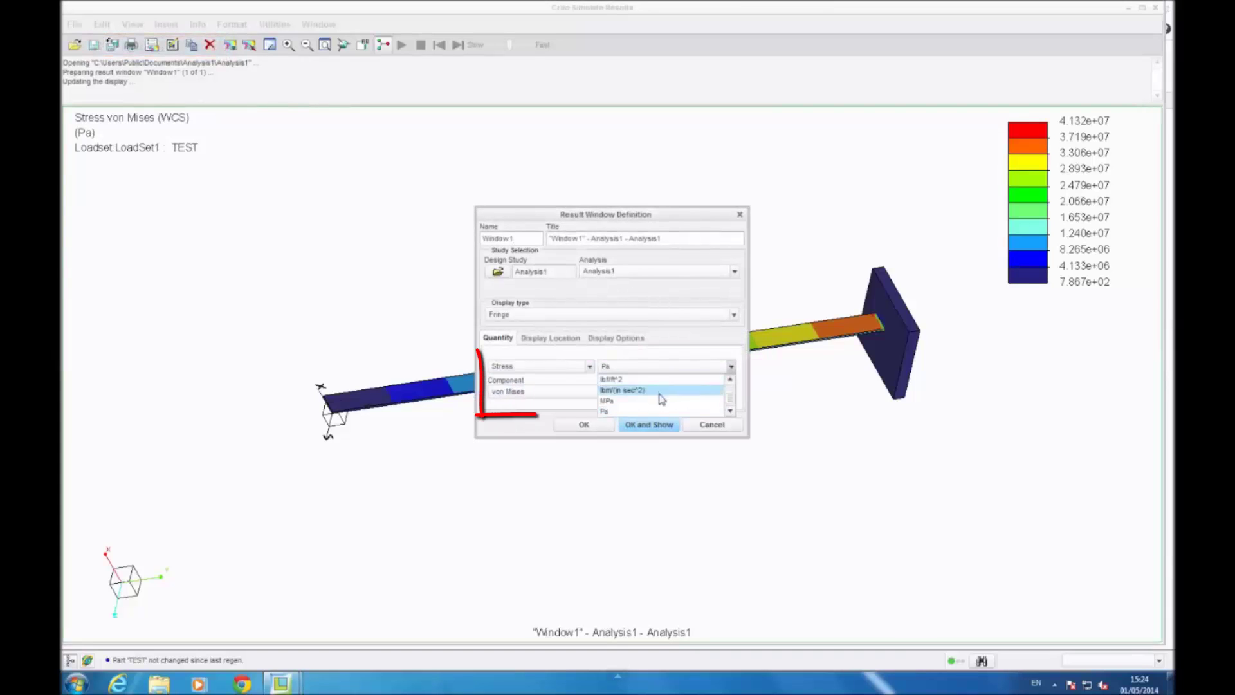
{"action": "left_click", "coordinate": [575, 310]}
{"action": "left_click", "coordinate": [591, 359]}
Step: Set the result quantity to displacement magnitude in mm and show it on the beam
{"action": "left_click", "coordinate": [534, 368]}
{"action": "left_click", "coordinate": [554, 390]}
{"action": "left_click", "coordinate": [731, 366]}
{"action": "scroll", "coordinate": [708, 393], "scroll_direction": "down", "scroll_amount": 1}
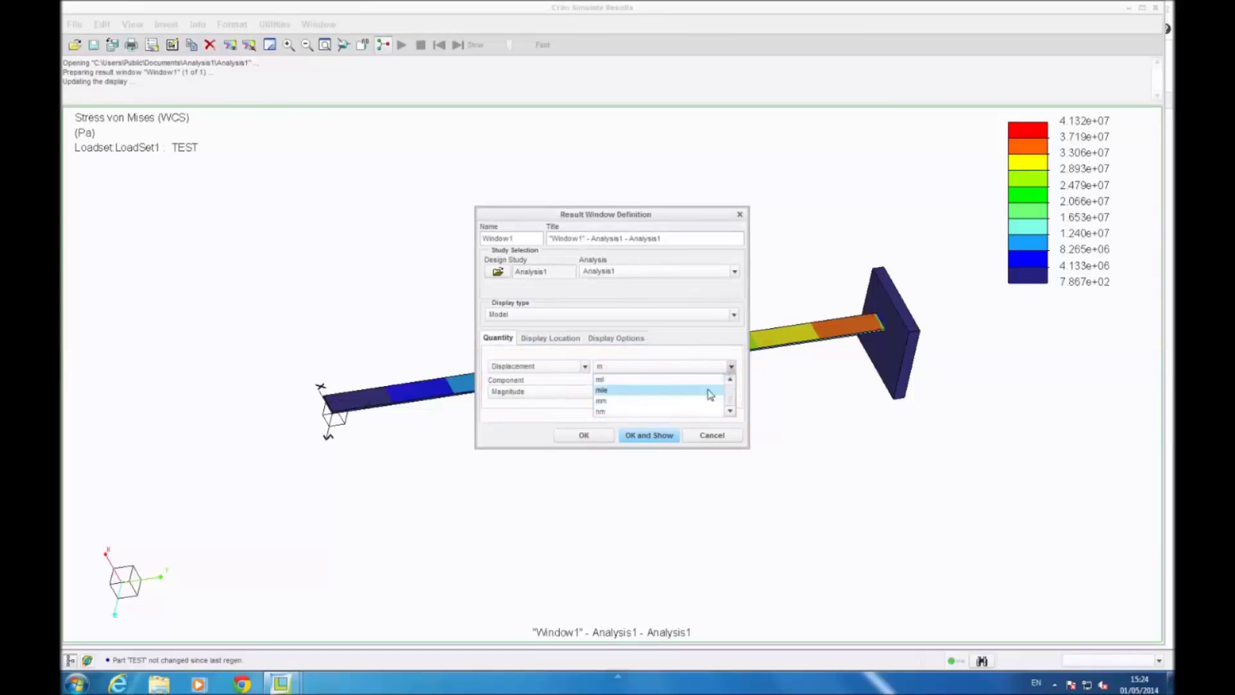
{"action": "left_click", "coordinate": [697, 408]}
{"action": "left_click", "coordinate": [646, 436]}
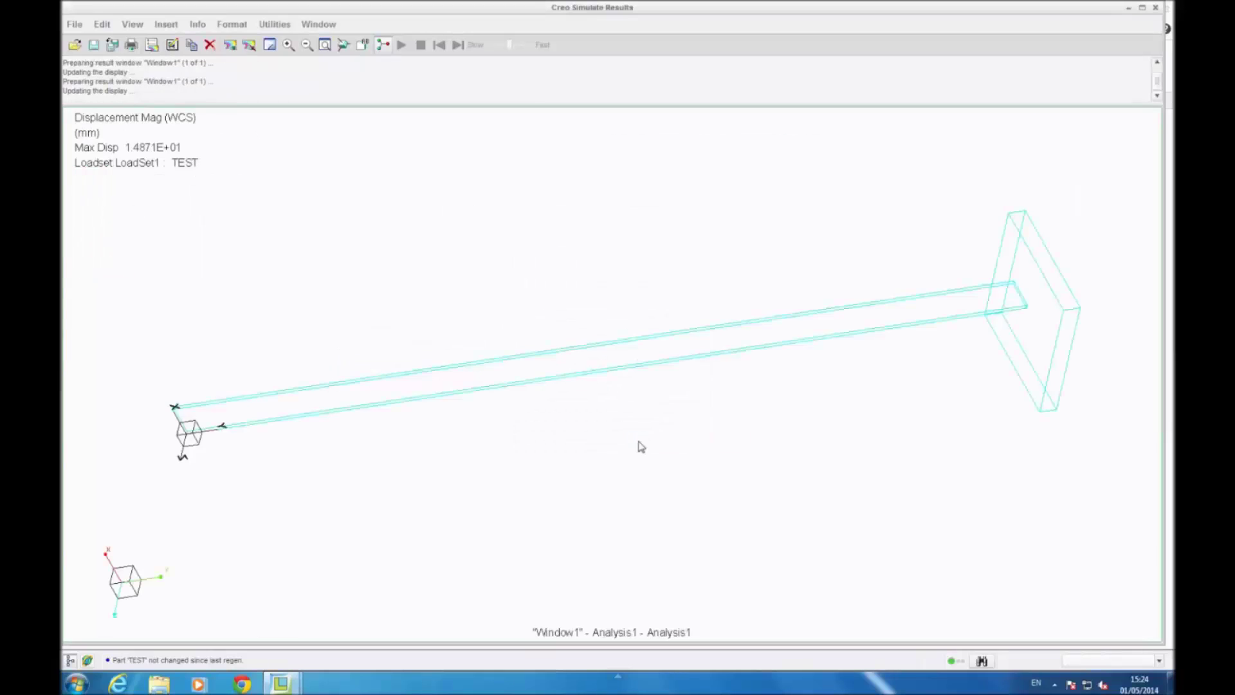
{"action": "mouse_move", "coordinate": [605, 397]}
{"action": "middle_mouse_down"}
{"action": "mouse_move", "coordinate": [612, 348]}
{"action": "mouse_move", "coordinate": [558, 267]}
{"action": "middle_mouse_up"}
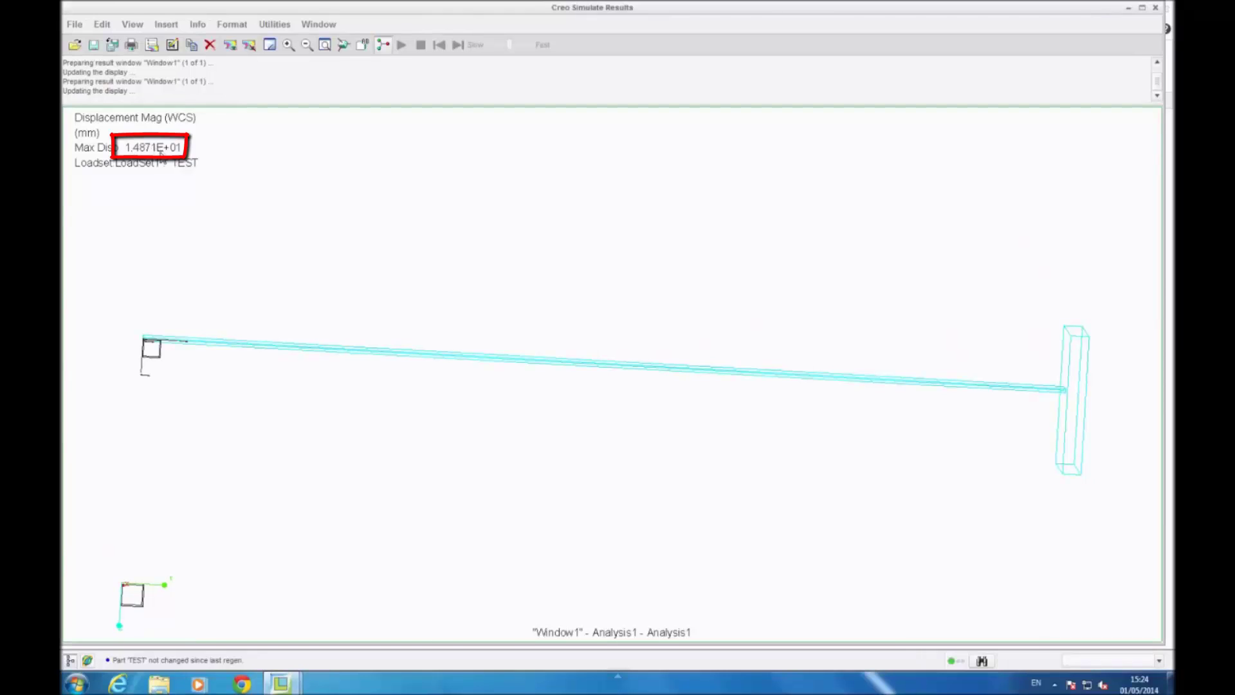
Step: Display the beam in its deformed shape with a scaling of 100% and inspect it from both sides
{"action": "left_click", "coordinate": [76, 24]}
{"action": "mouse_move", "coordinate": [102, 25]}
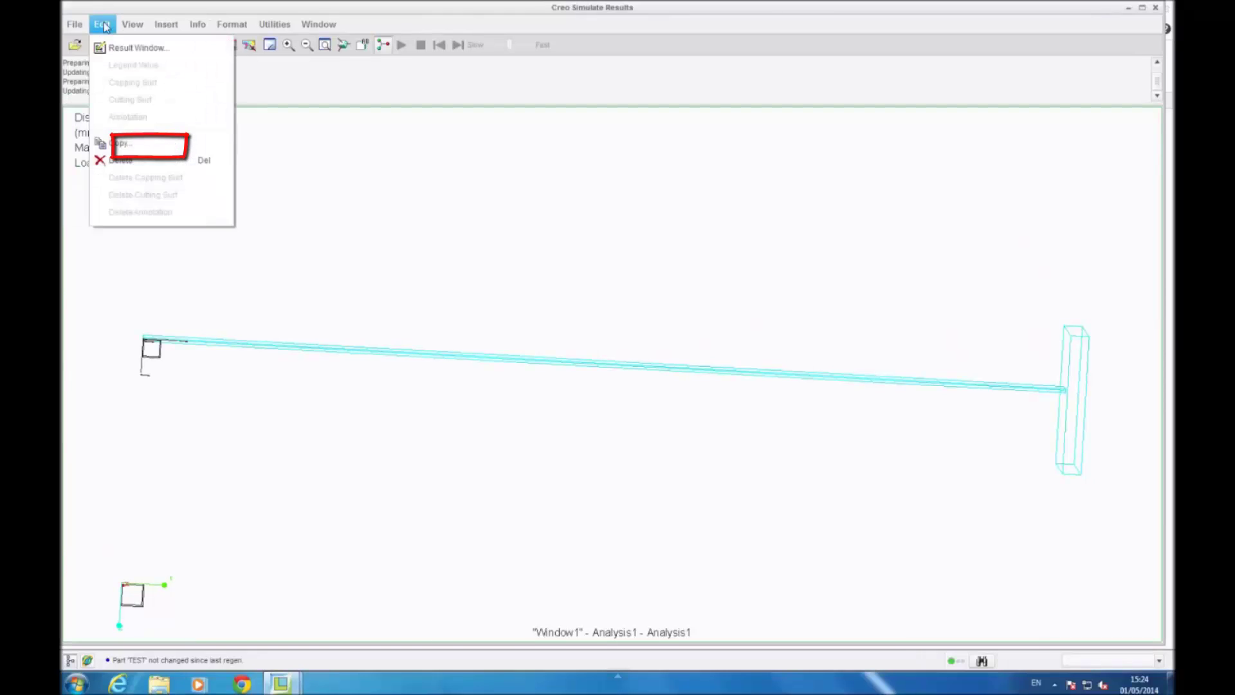
{"action": "left_click", "coordinate": [154, 47]}
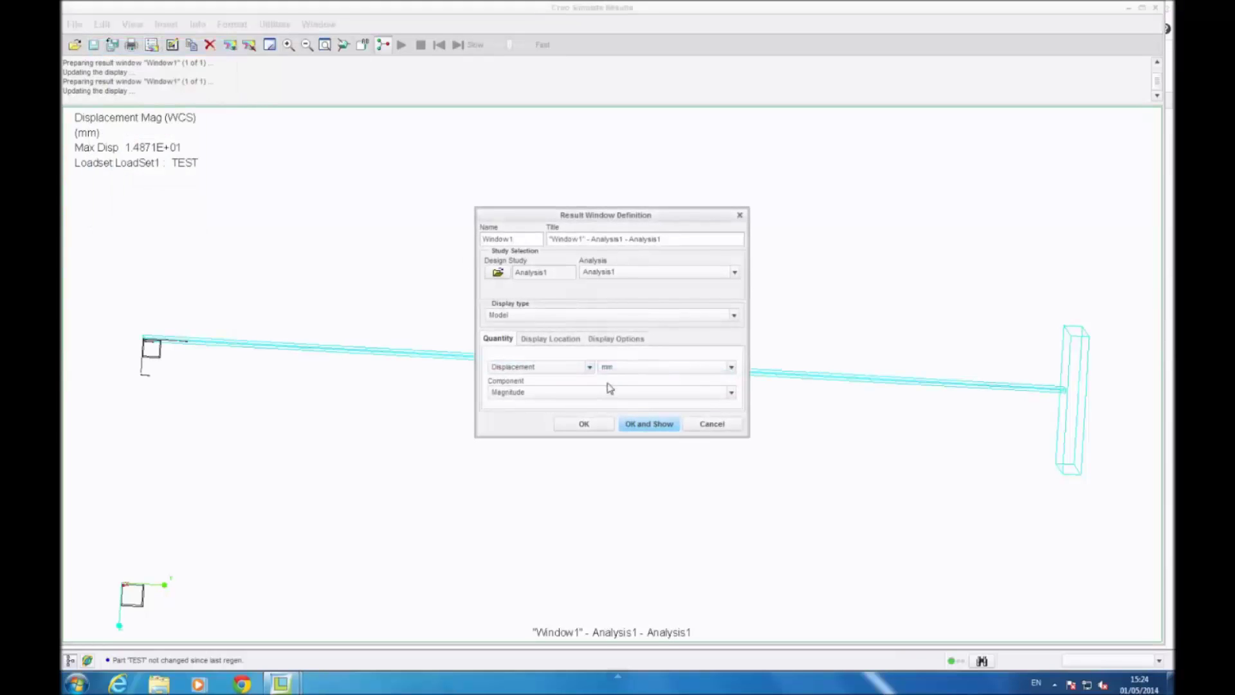
{"action": "left_click", "coordinate": [550, 341]}
{"action": "key", "text": "Right"}
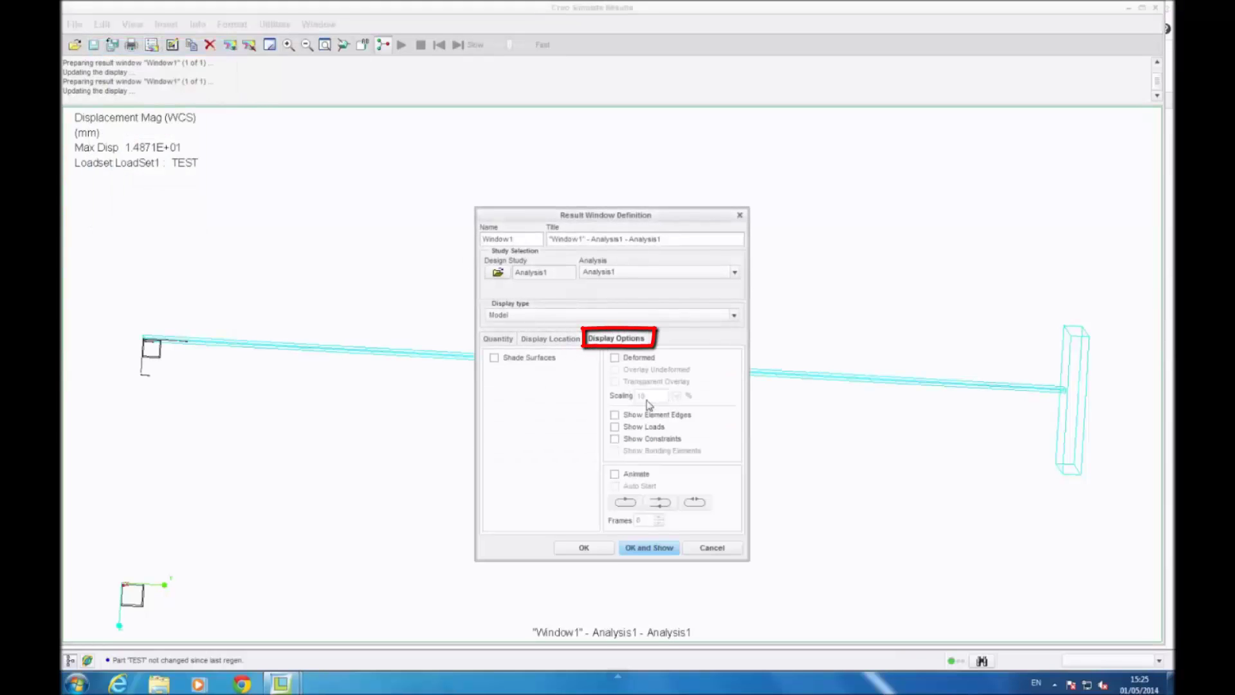
{"action": "left_click", "coordinate": [615, 358]}
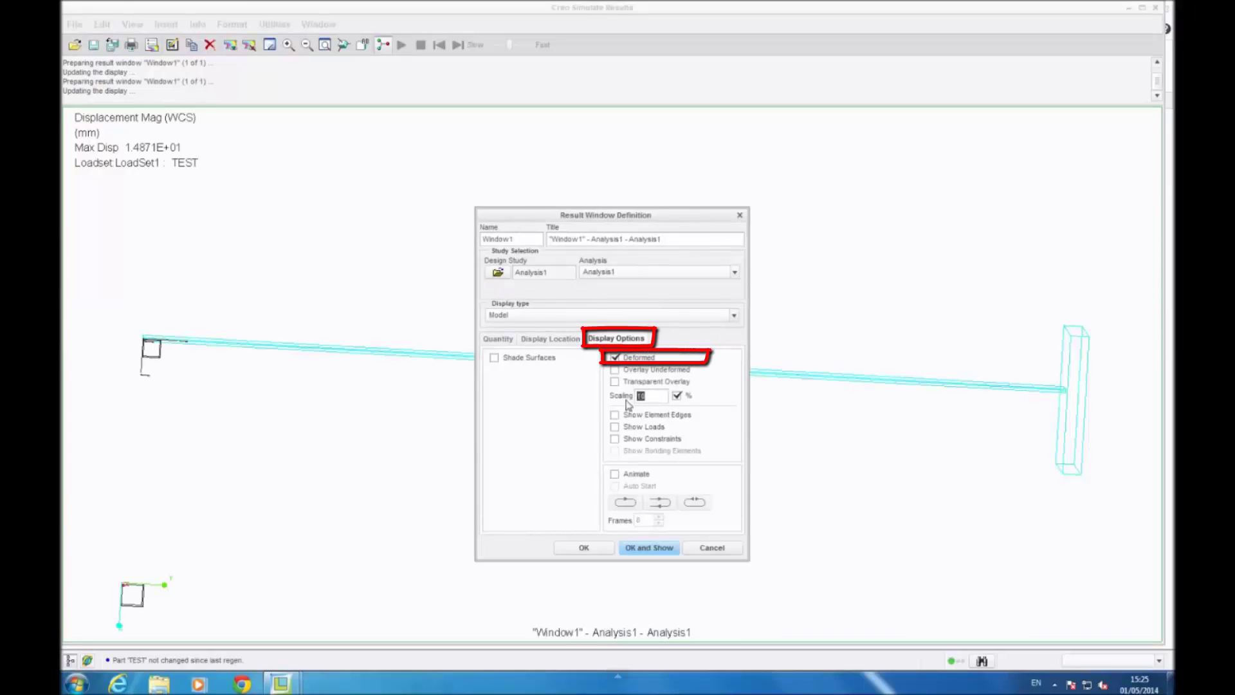
{"action": "type", "text": "100"}
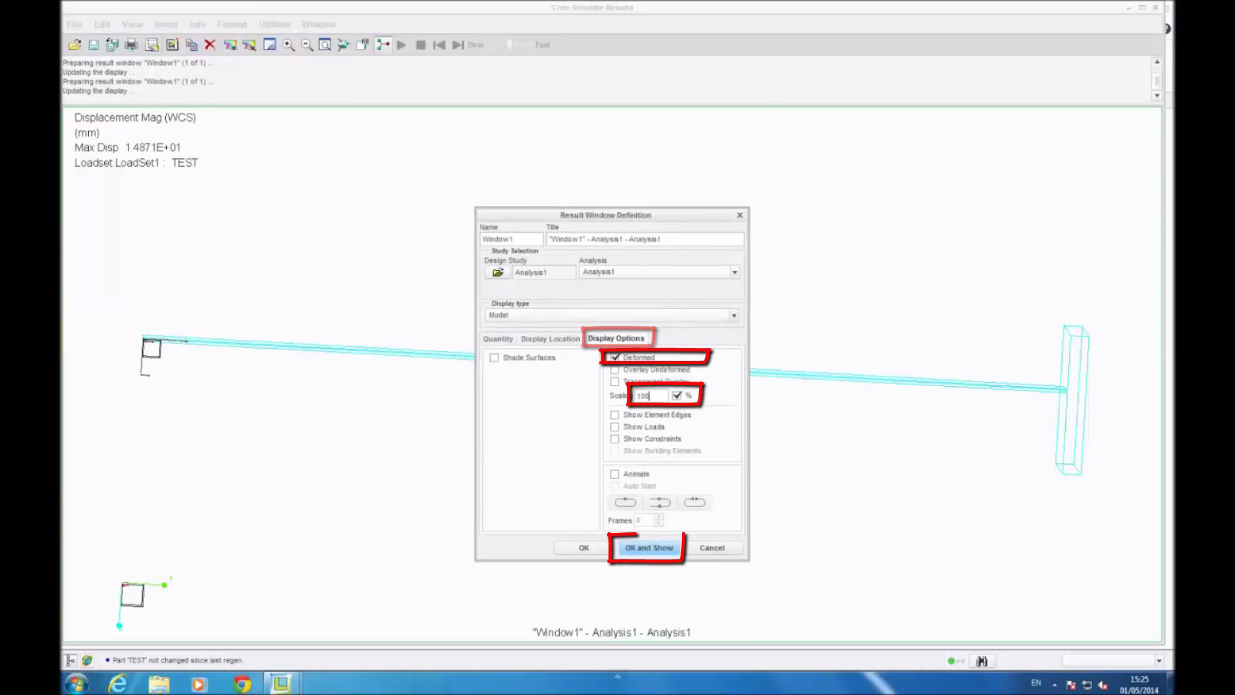
{"action": "left_click", "coordinate": [672, 552]}
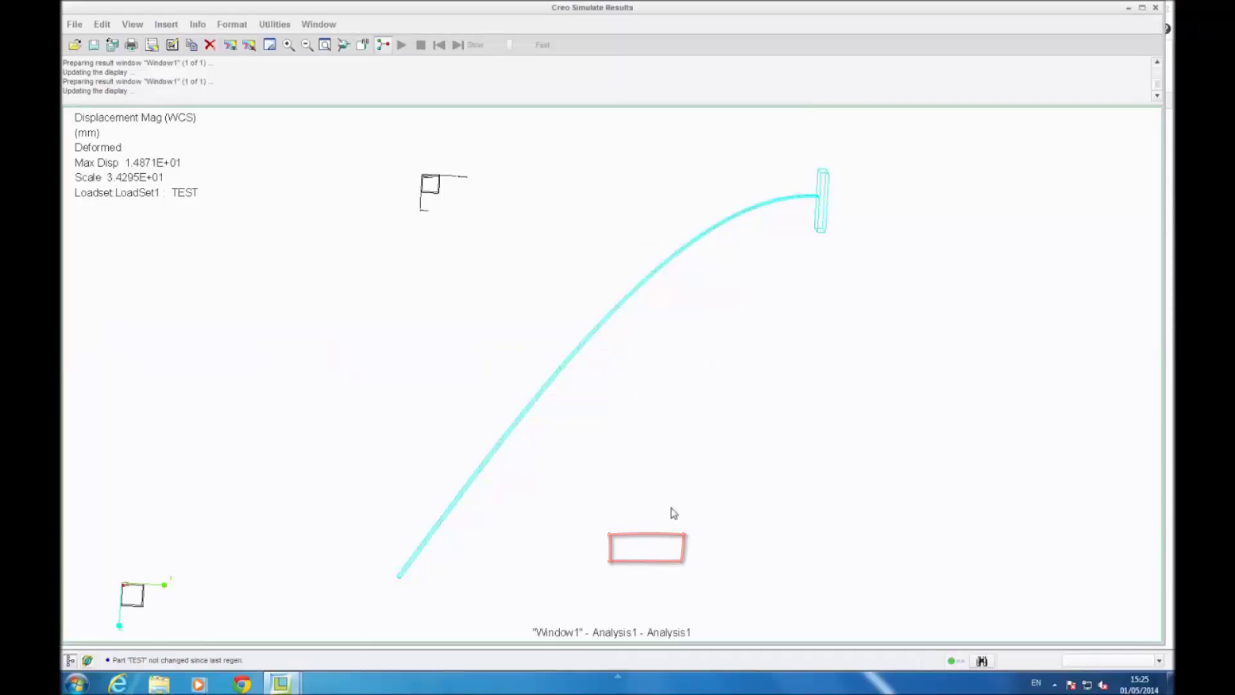
{"action": "mouse_move", "coordinate": [628, 472]}
{"action": "middle_mouse_down"}
{"action": "mouse_move", "coordinate": [604, 472]}
{"action": "mouse_move", "coordinate": [650, 466]}
{"action": "mouse_move", "coordinate": [617, 463]}
{"action": "middle_mouse_up"}
{"action": "mouse_move", "coordinate": [432, 334]}
{"action": "middle_mouse_down"}
{"action": "mouse_move", "coordinate": [815, 340]}
{"action": "mouse_move", "coordinate": [797, 332]}
{"action": "middle_mouse_up"}
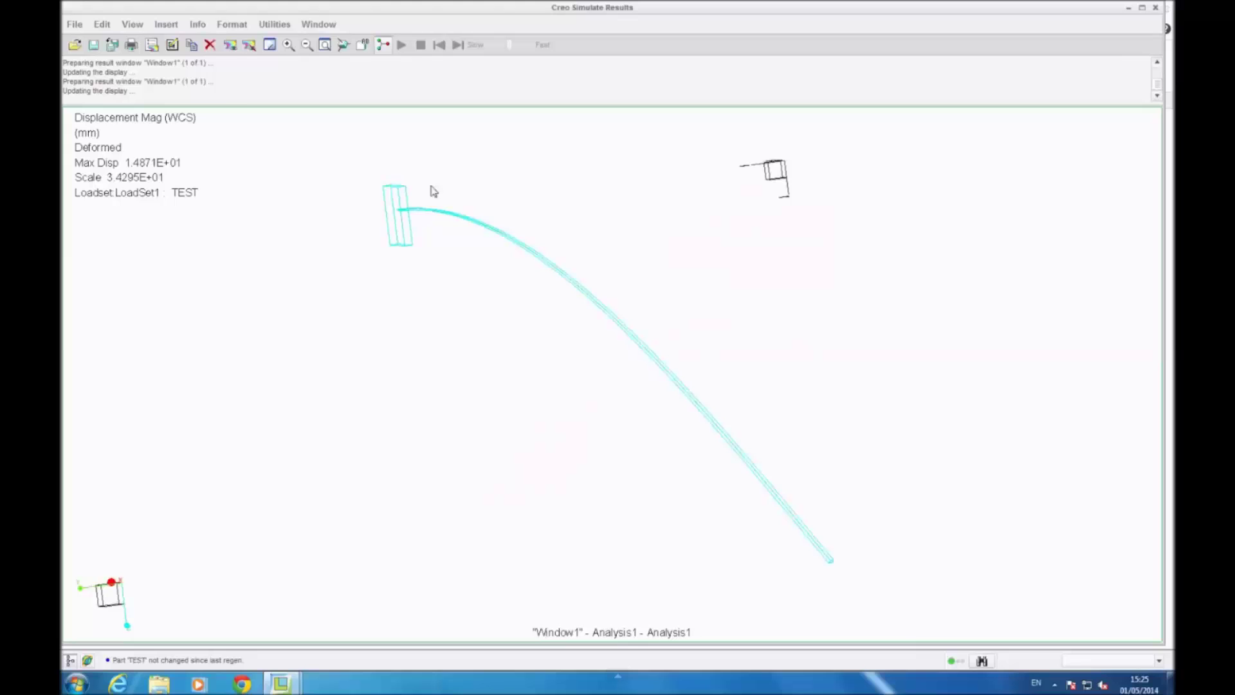
Step: Reduce the deformation scaling to 10%, show the displacement result again and inspect the deflected beam
{"action": "left_click", "coordinate": [101, 26]}
{"action": "left_click", "coordinate": [111, 46]}
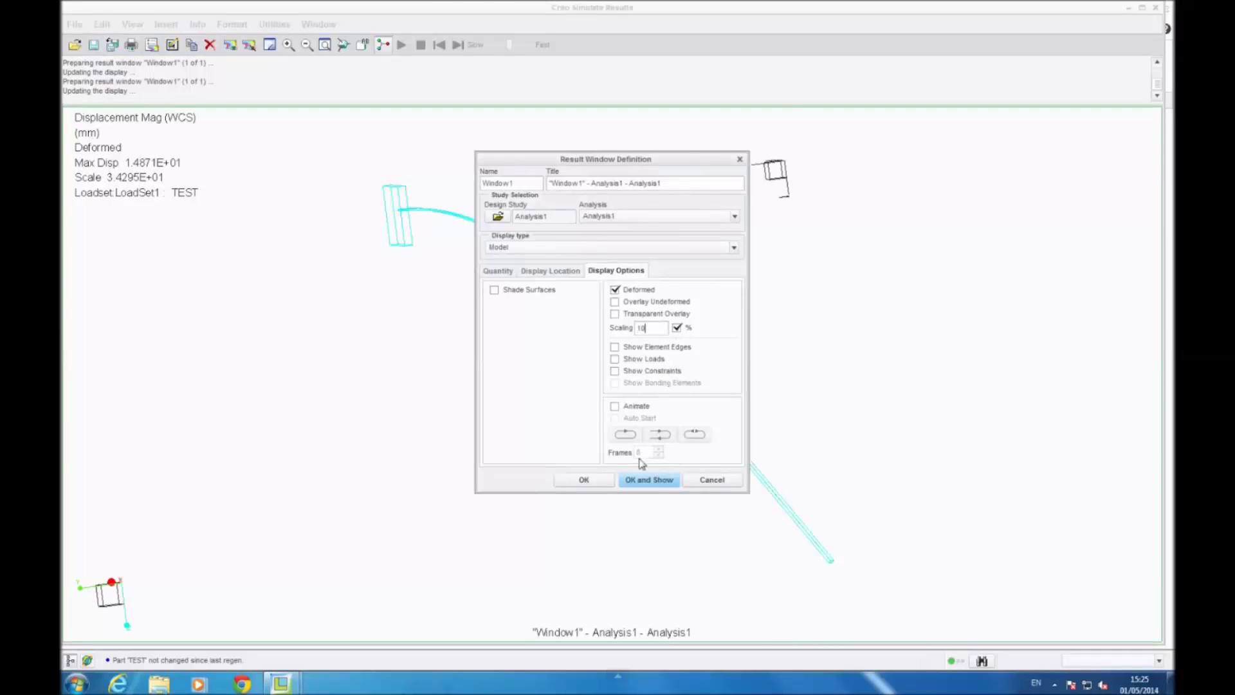
{"action": "left_click", "coordinate": [648, 480]}
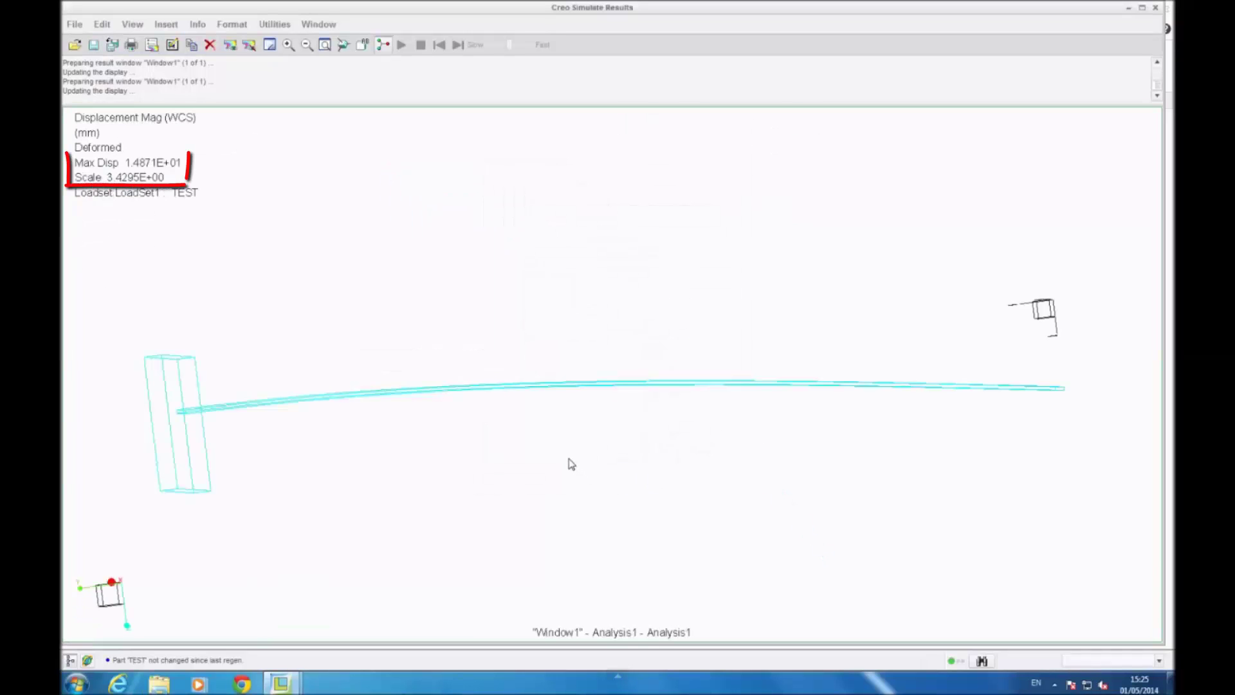
{"action": "mouse_move", "coordinate": [564, 462]}
{"action": "middle_mouse_down"}
{"action": "mouse_move", "coordinate": [548, 460]}
{"action": "mouse_move", "coordinate": [585, 466]}
{"action": "middle_mouse_up"}
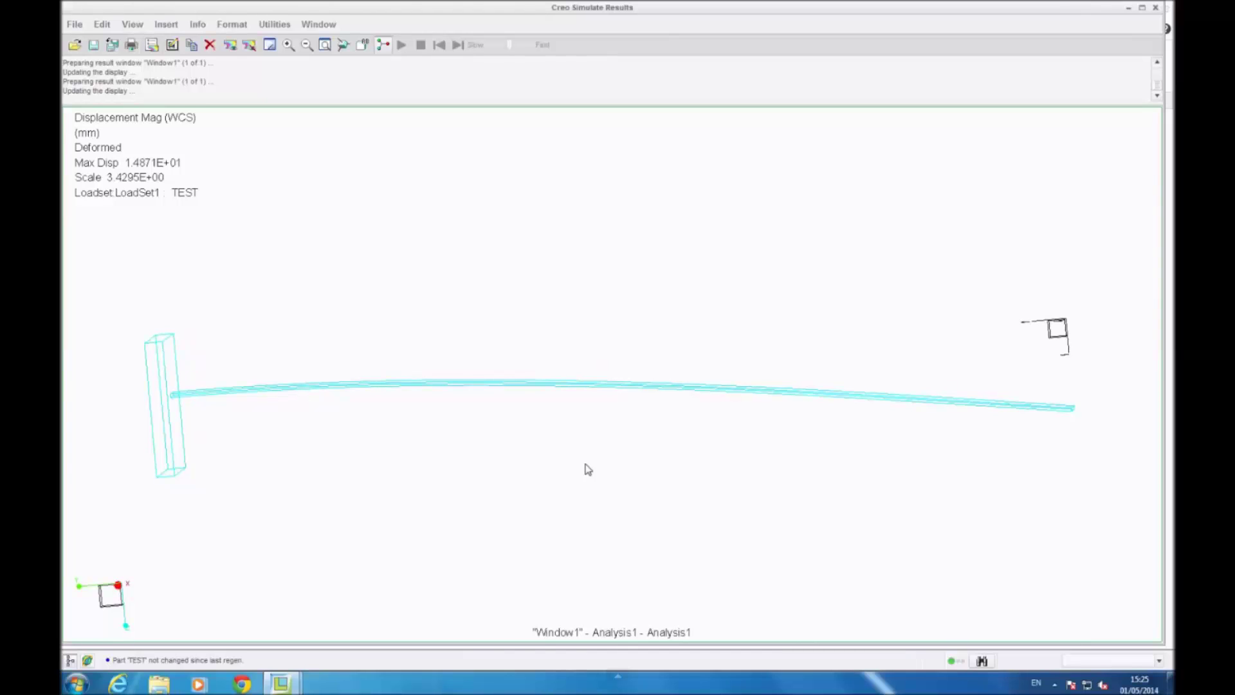
{"action": "middle_click_drag", "start_coordinate": [536, 399], "coordinate": [619, 383]}
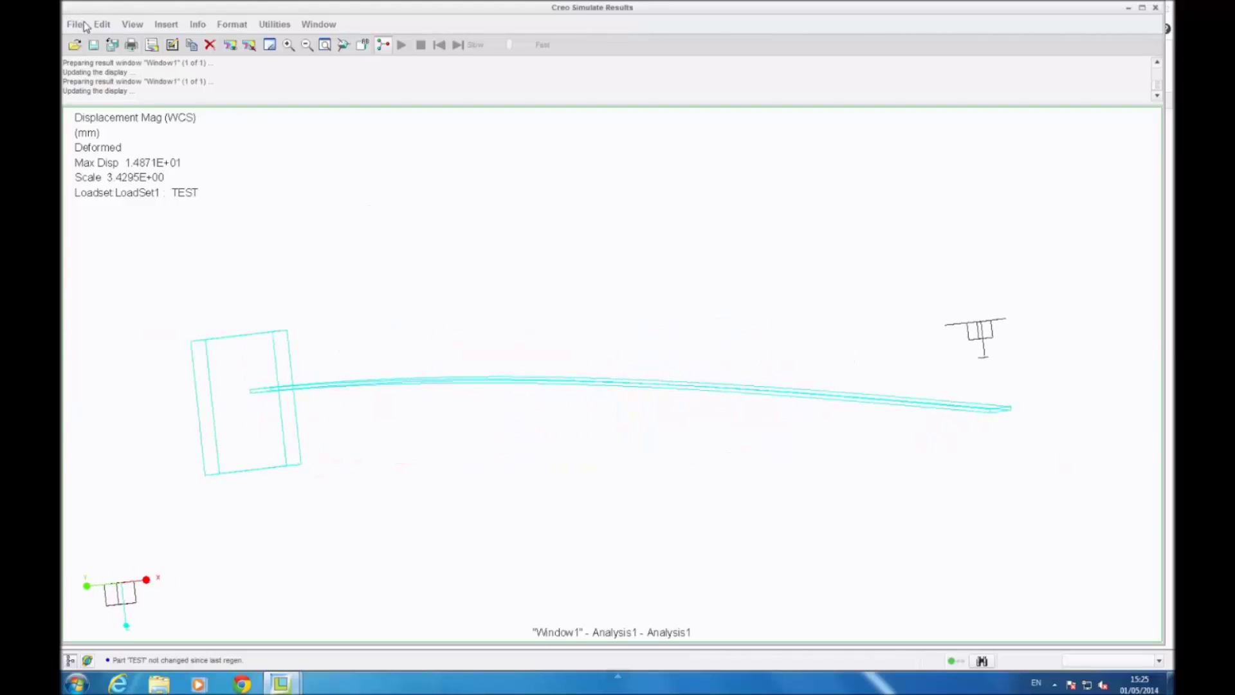
Step: Change the result window to a fringe plot of maximum principal strain on the deformed beam
{"action": "left_click", "coordinate": [103, 24]}
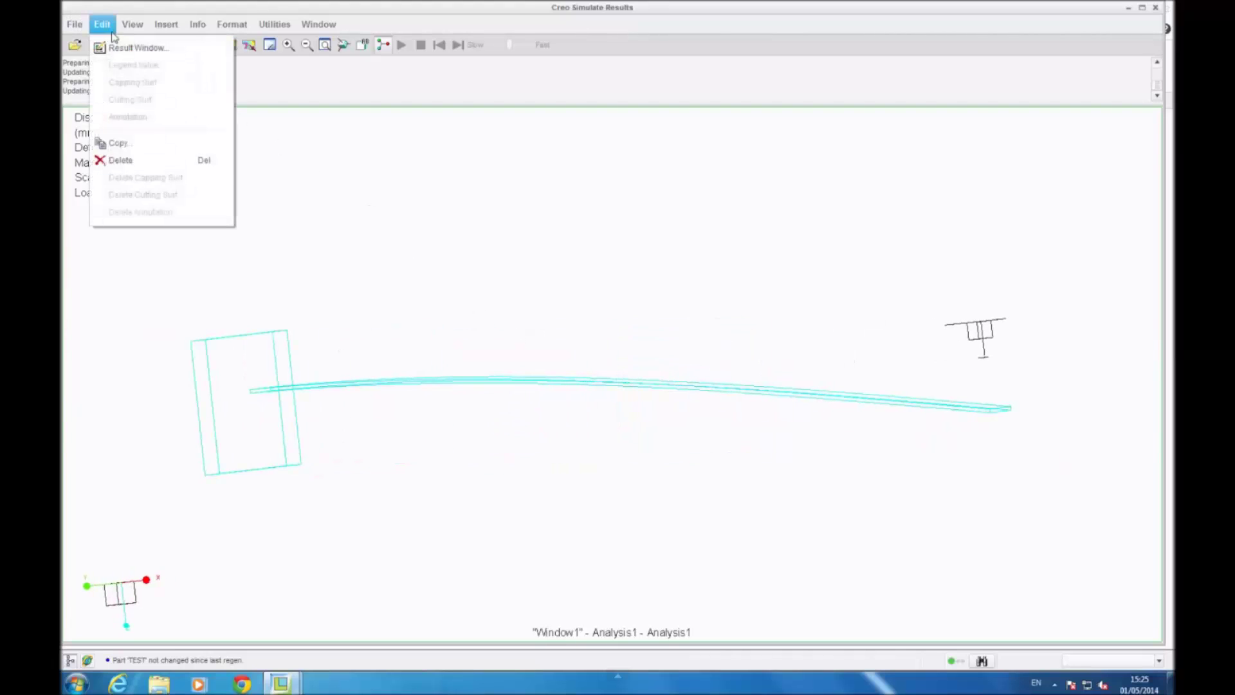
{"action": "left_click", "coordinate": [151, 55]}
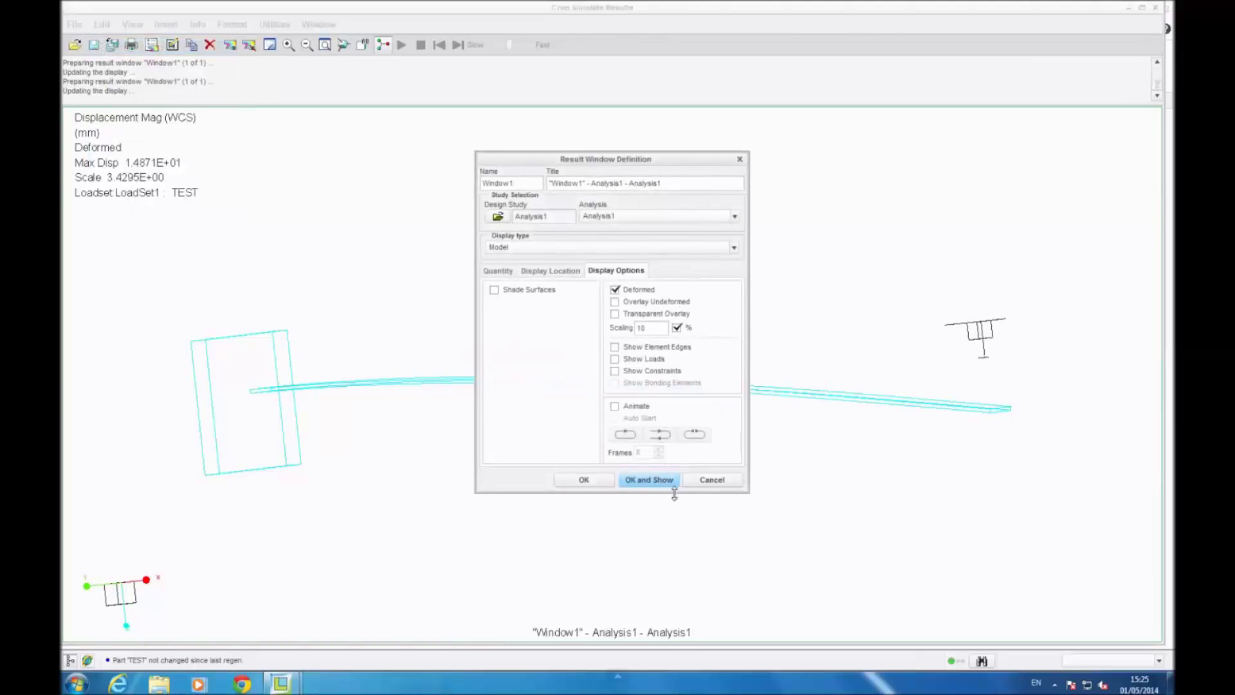
{"action": "left_click", "coordinate": [514, 271]}
{"action": "left_click", "coordinate": [590, 300]}
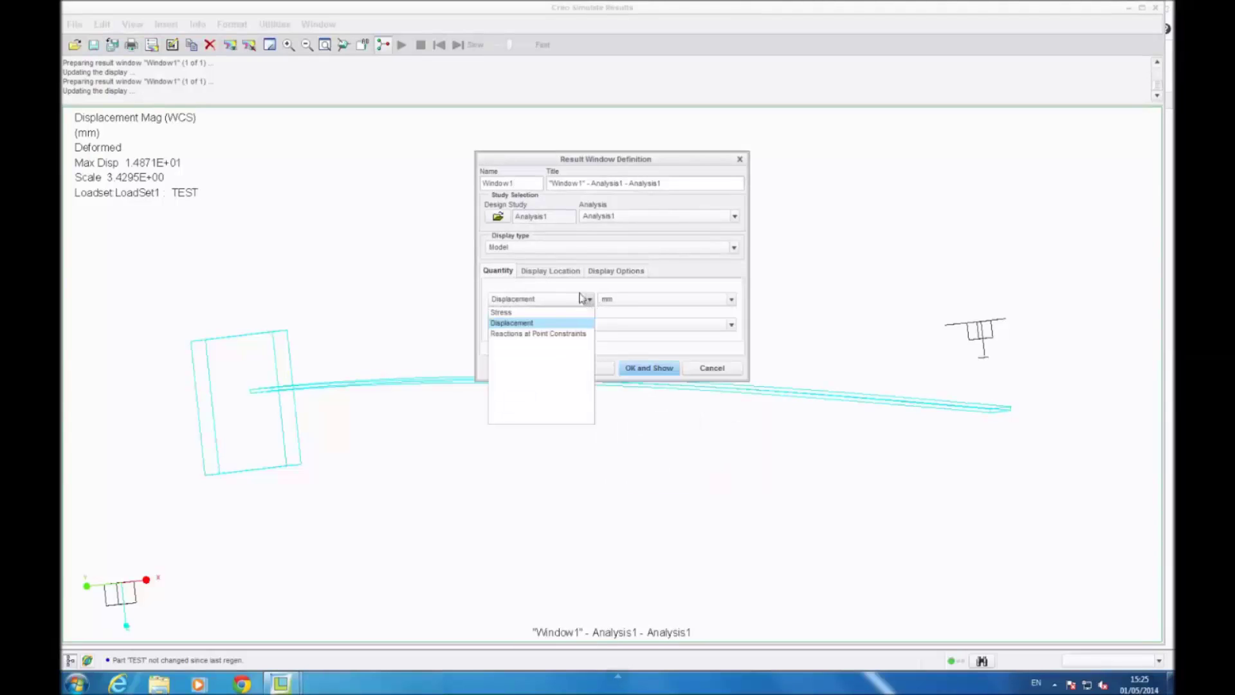
{"action": "left_click", "coordinate": [582, 298]}
{"action": "left_click", "coordinate": [593, 251]}
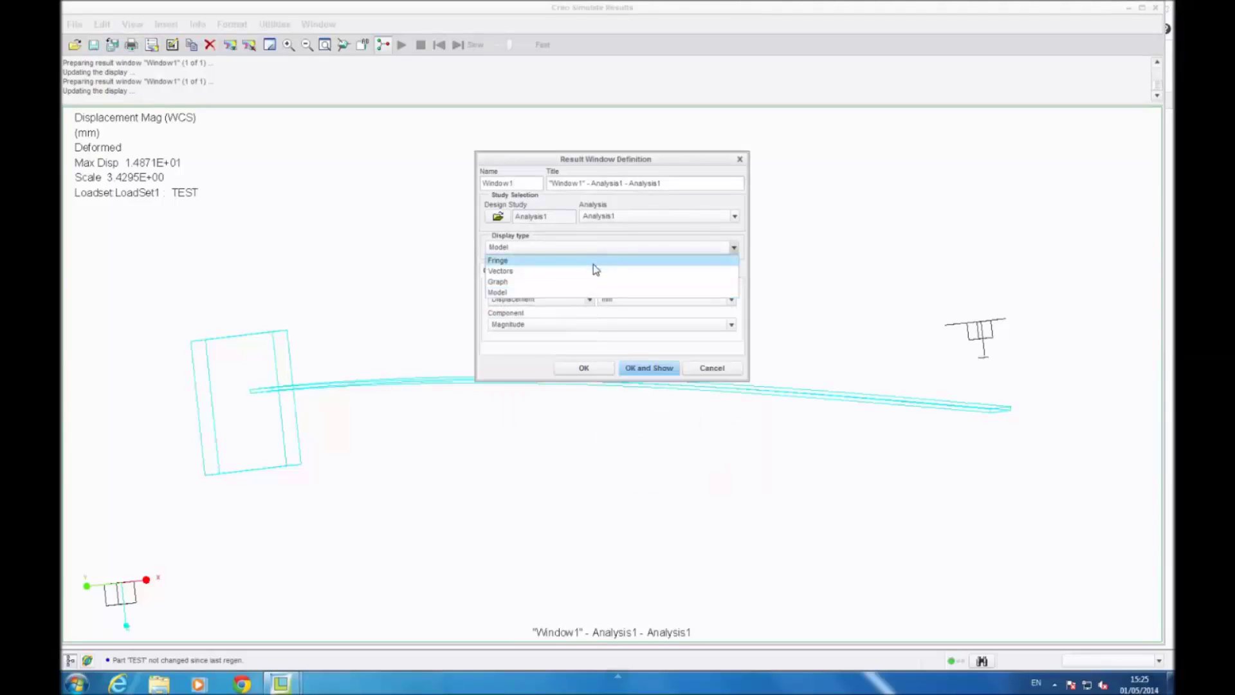
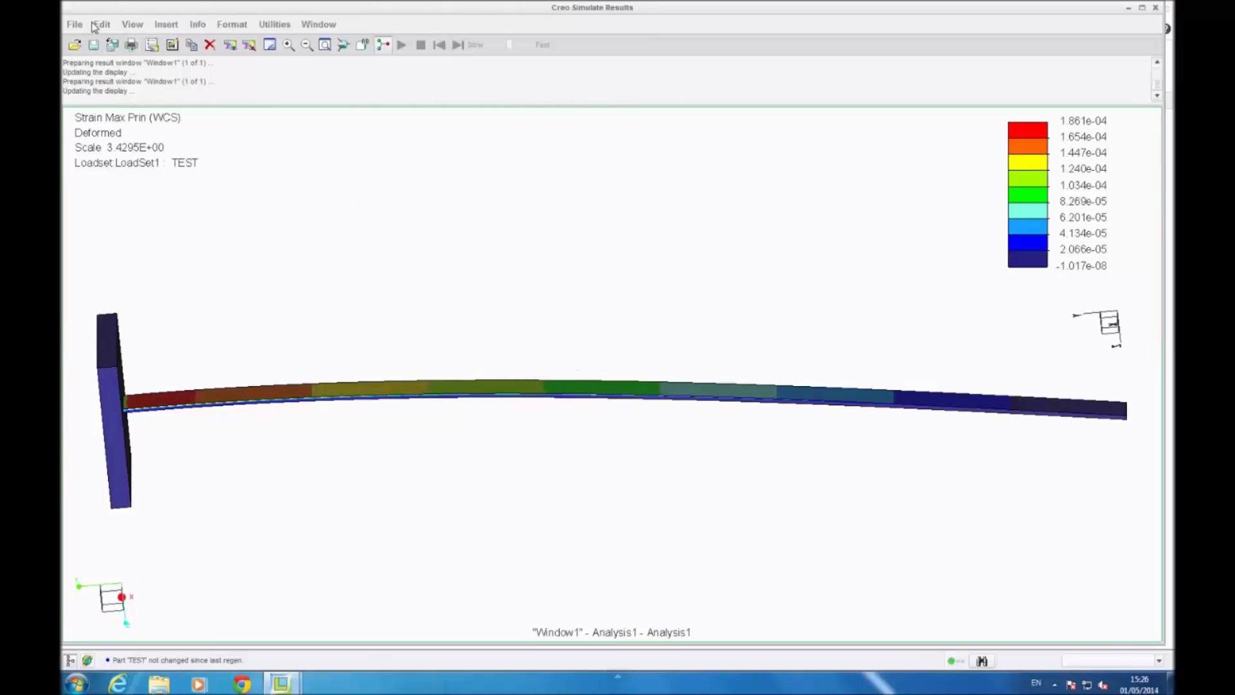
Step: Close the results window and exit the simulation environment to return to part modelling
{"action": "left_click", "coordinate": [1155, 7]}
{"action": "left_click", "coordinate": [631, 356]}
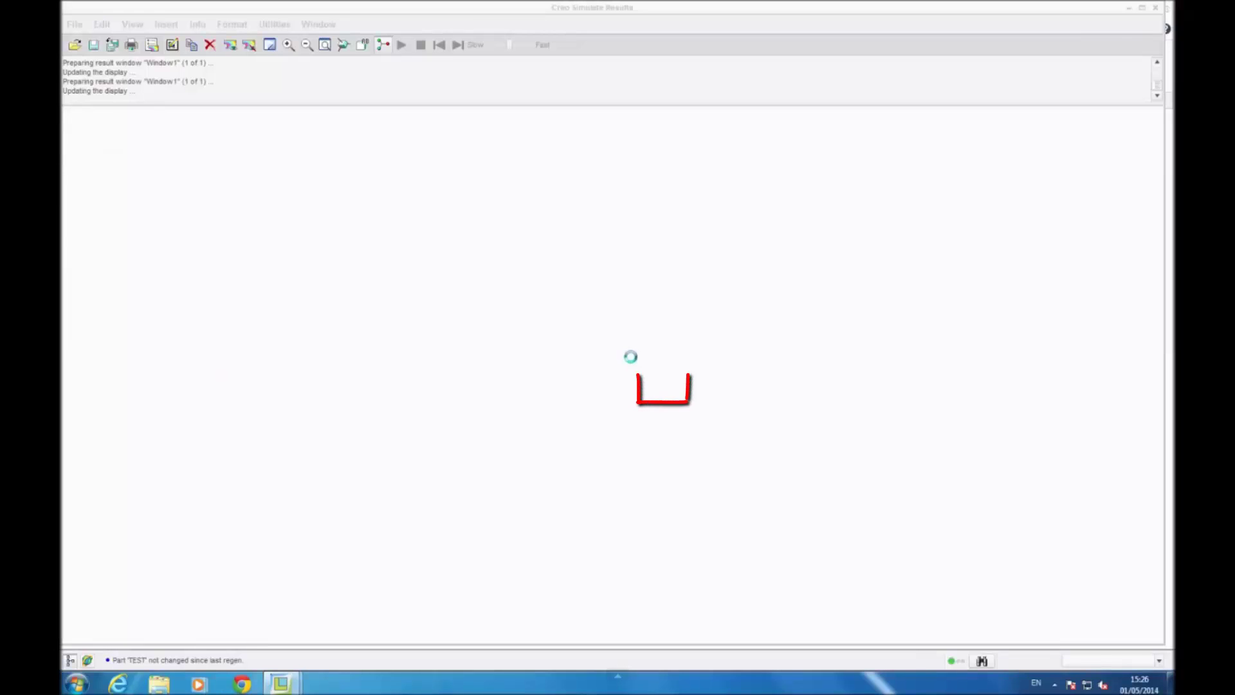
{"action": "left_click", "coordinate": [663, 388]}
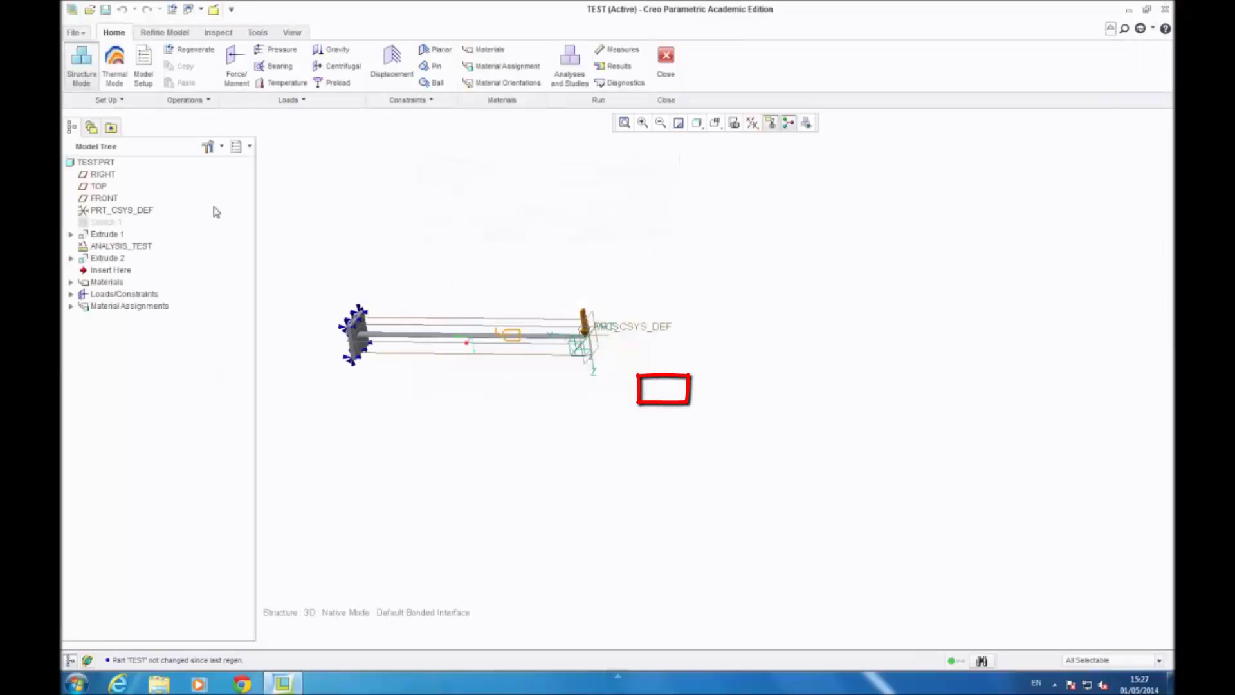
{"action": "left_click", "coordinate": [667, 61]}
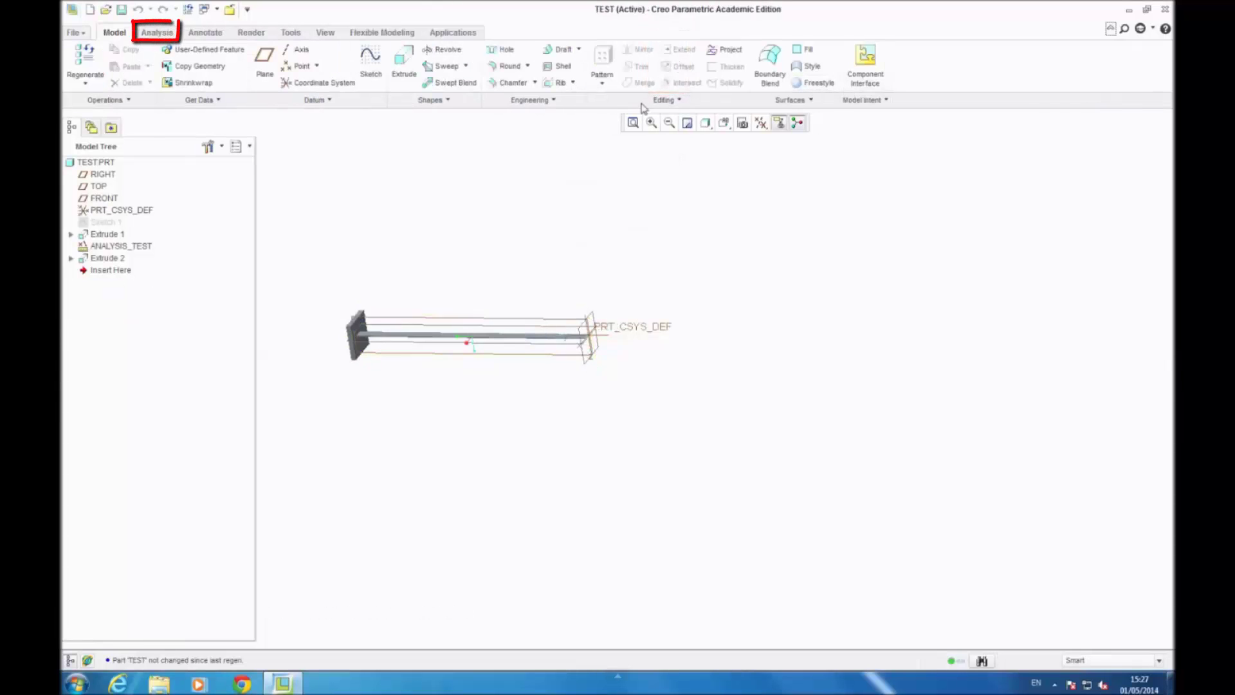
Step: Start a Simulate Analysis of type Structure for Analysis1 and compute the full analysis
{"action": "left_click", "coordinate": [158, 33]}
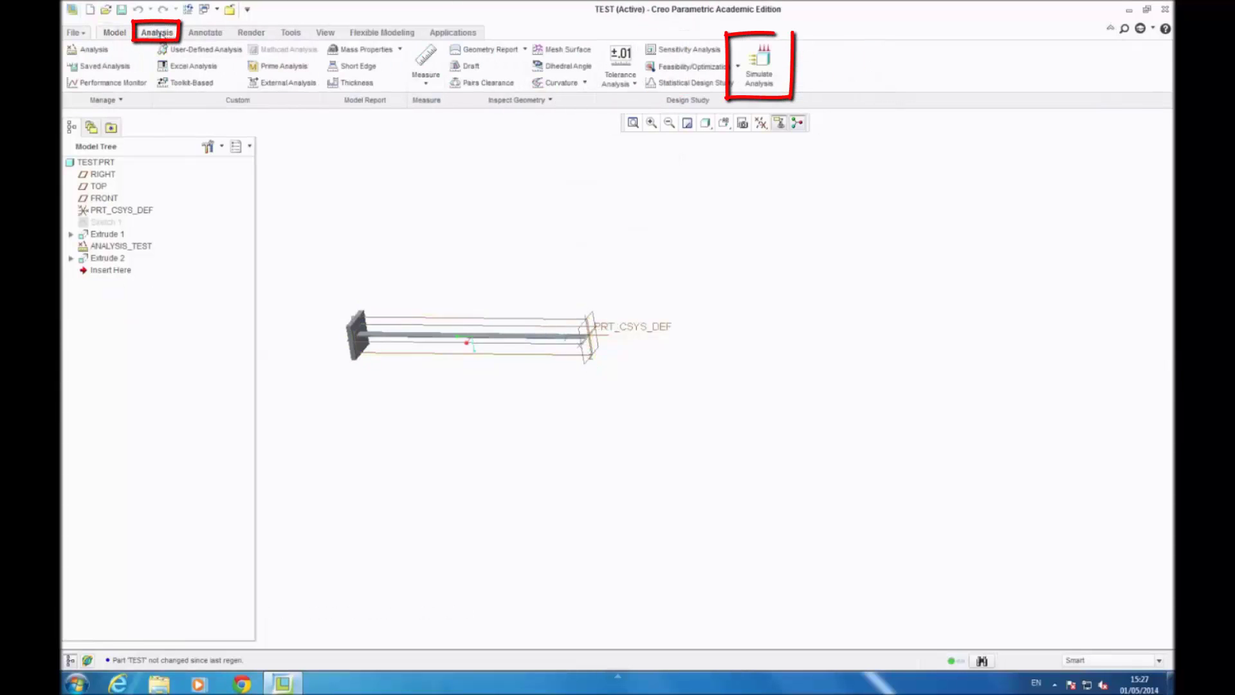
{"action": "left_click", "coordinate": [762, 64]}
{"action": "scroll", "coordinate": [1065, 235], "scroll_direction": "down", "scroll_amount": 3}
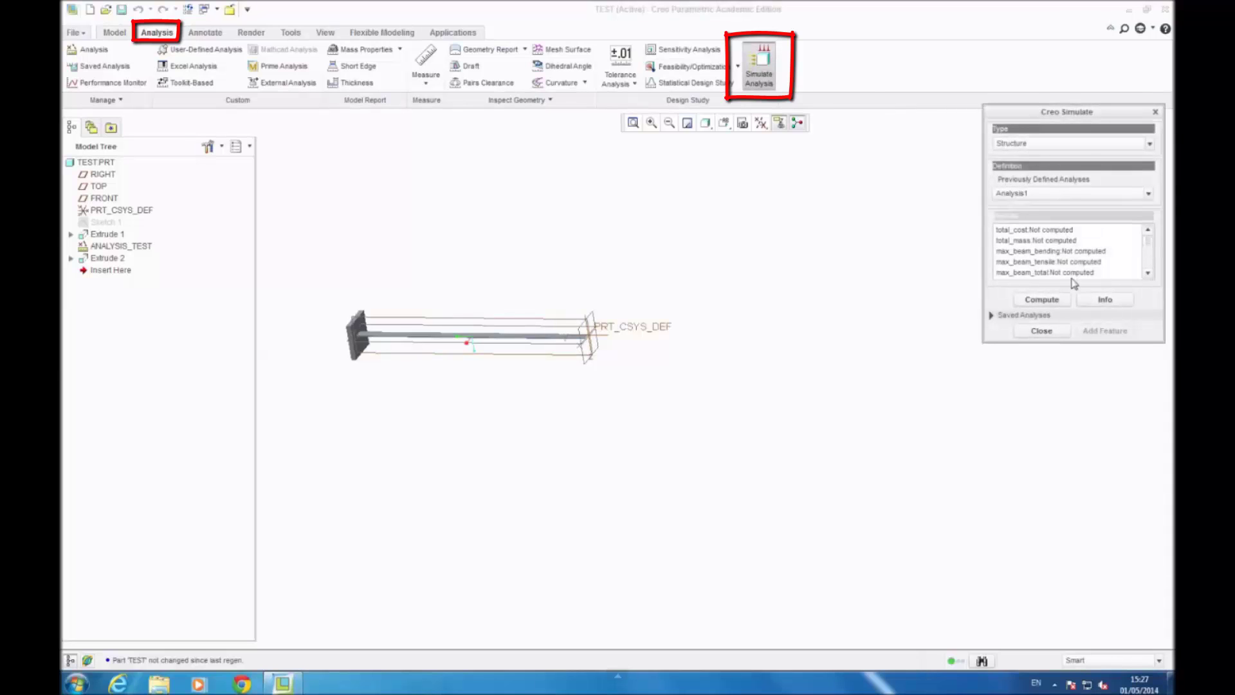
{"action": "left_click", "coordinate": [1069, 299]}
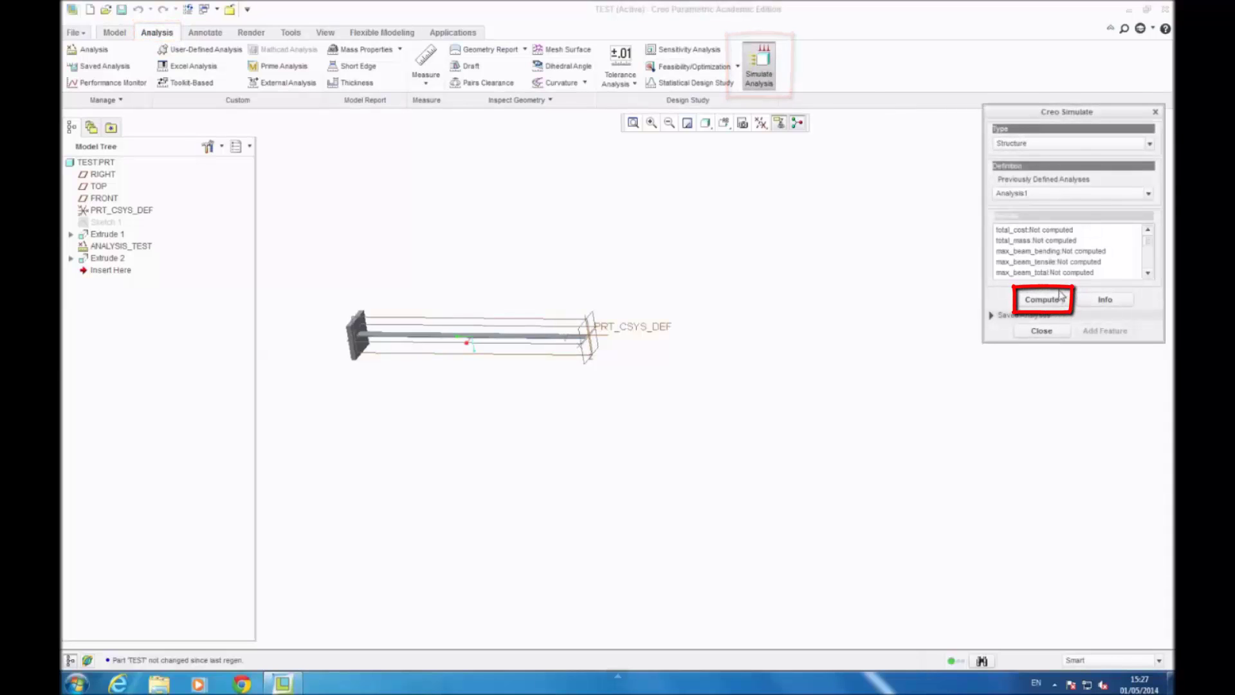
{"action": "left_click", "coordinate": [1051, 297]}
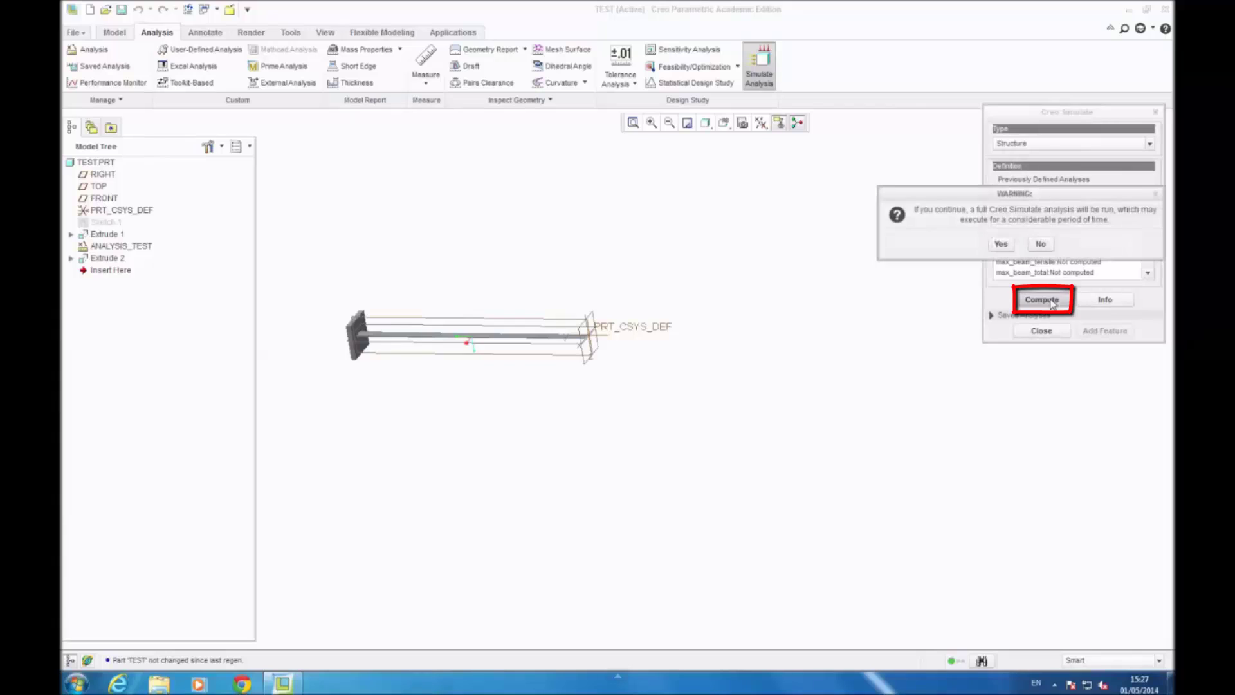
{"action": "left_click", "coordinate": [1003, 244]}
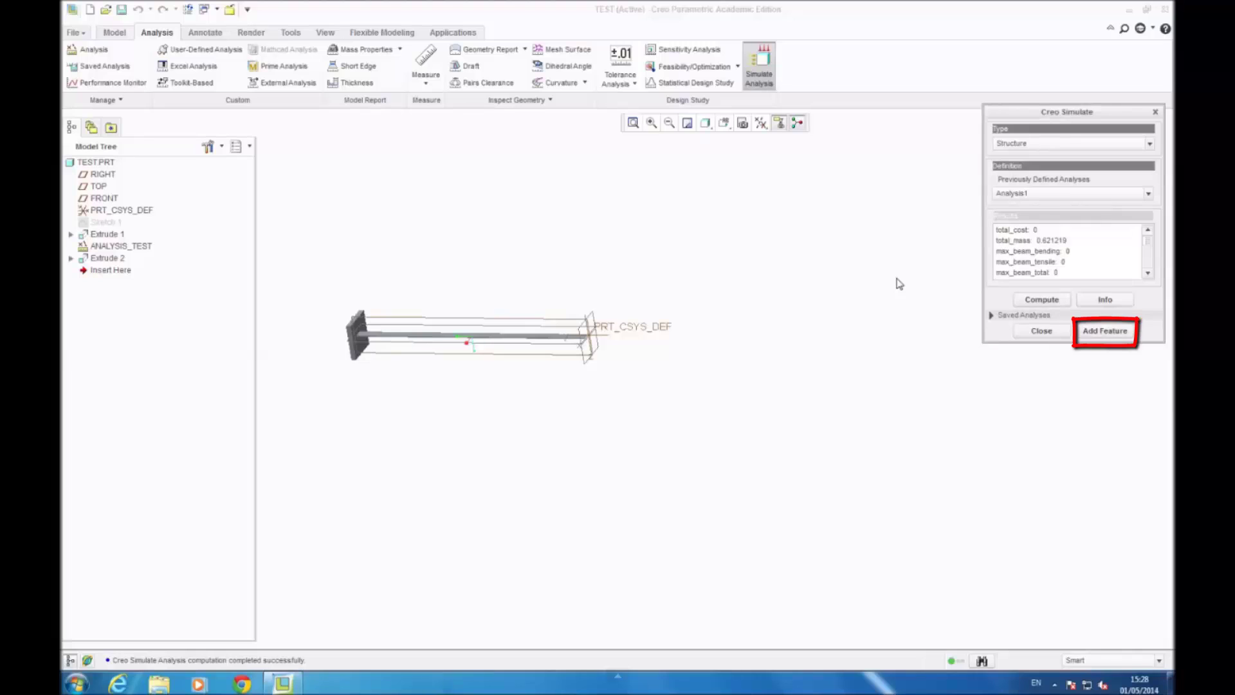
Step: Review the computed results, add them to the part as an analysis feature named Analysis_simulate, and close the Simulate Analysis dialog
{"action": "scroll", "coordinate": [1102, 233], "scroll_direction": "down", "scroll_amount": 5}
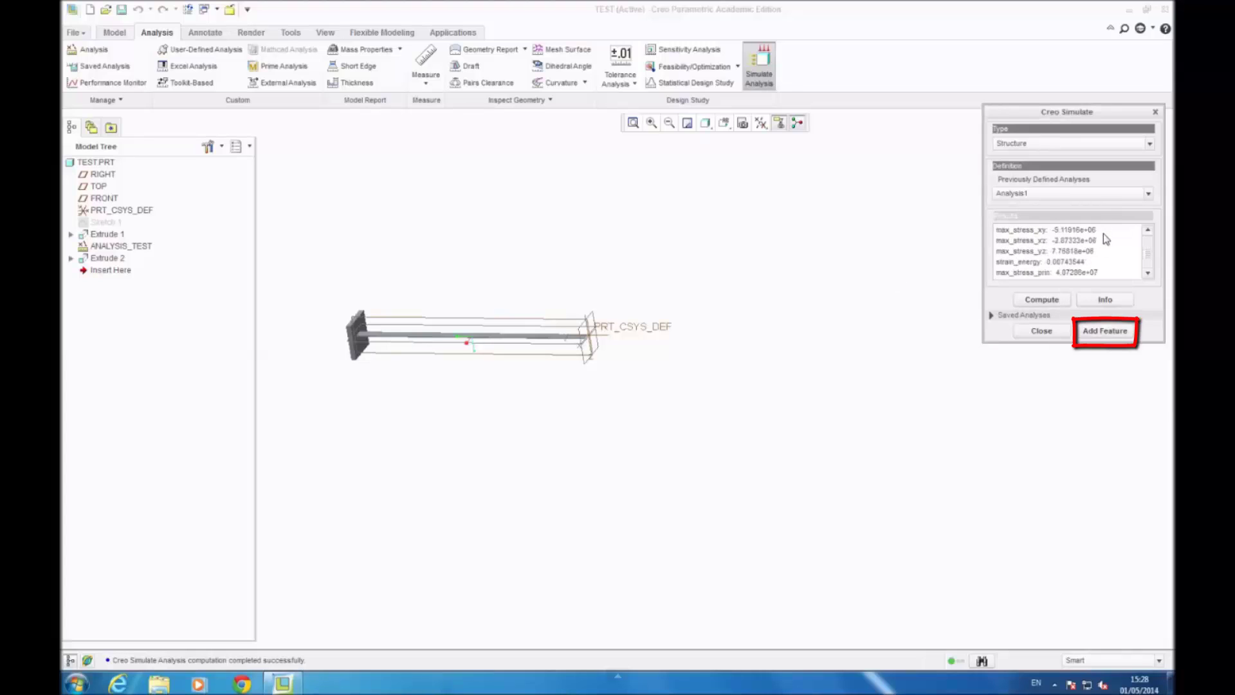
{"action": "scroll", "coordinate": [1102, 236], "scroll_direction": "down", "scroll_amount": 3}
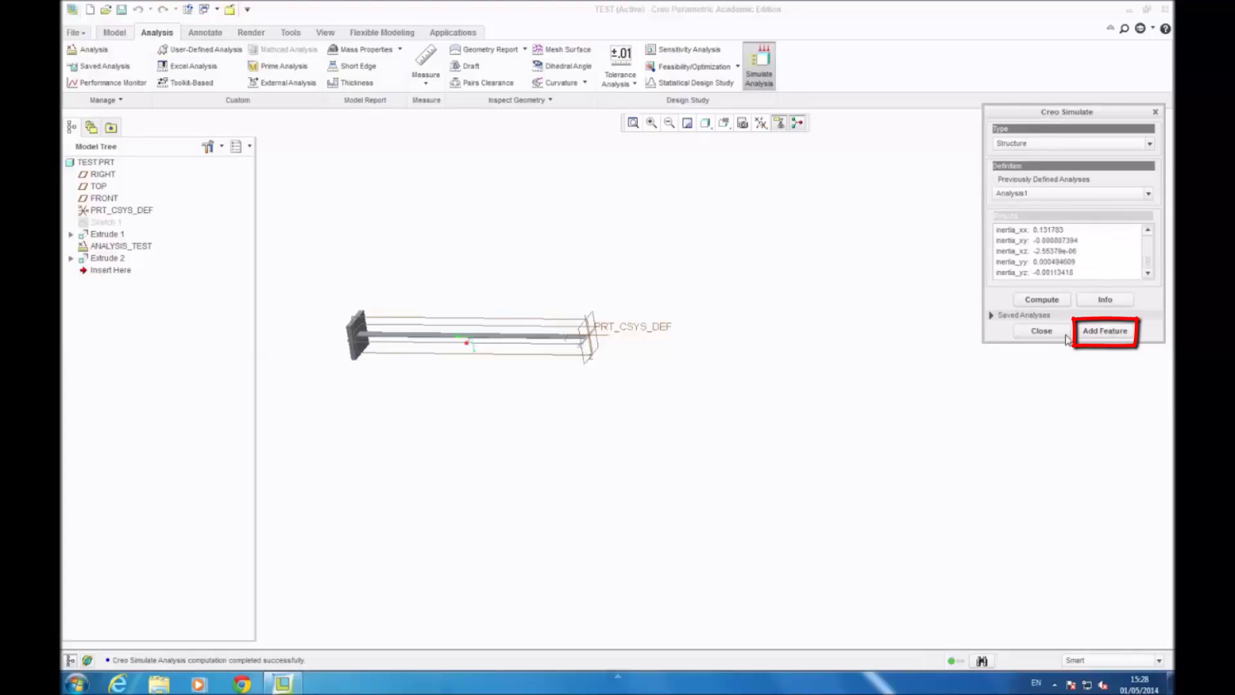
{"action": "left_click", "coordinate": [1091, 335]}
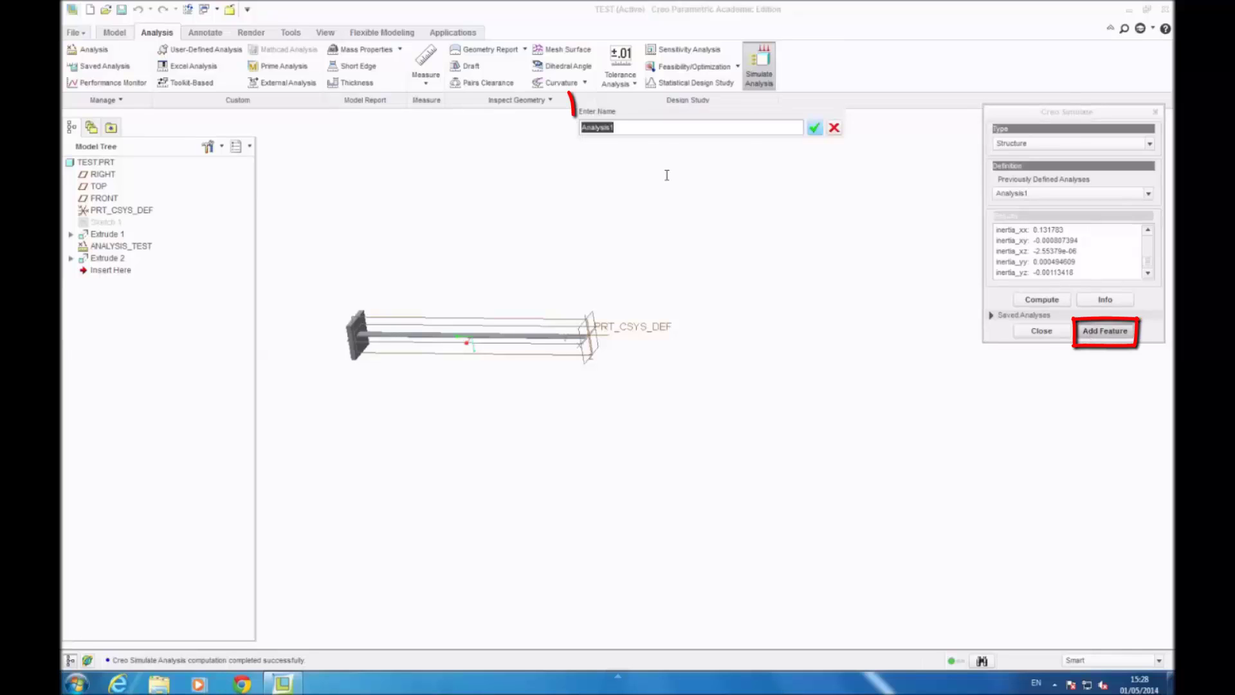
{"action": "key", "text": "End"}
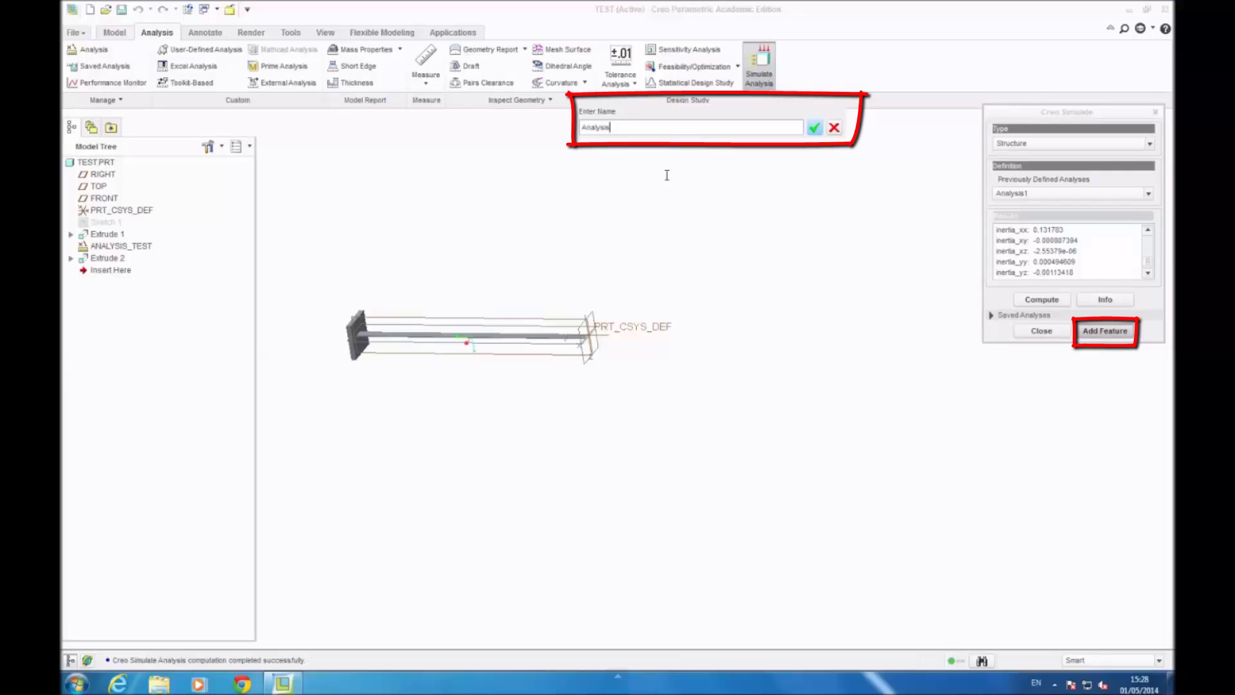
{"action": "type", "text": "_s"}
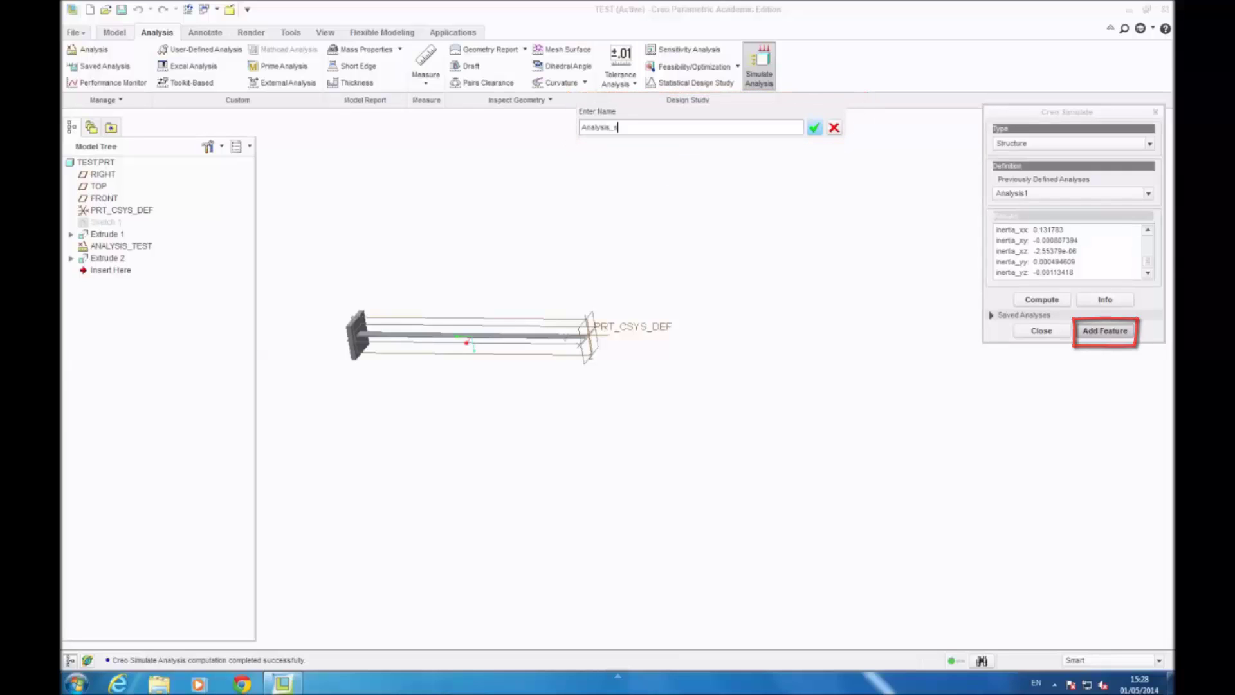
{"action": "type", "text": "imulate"}
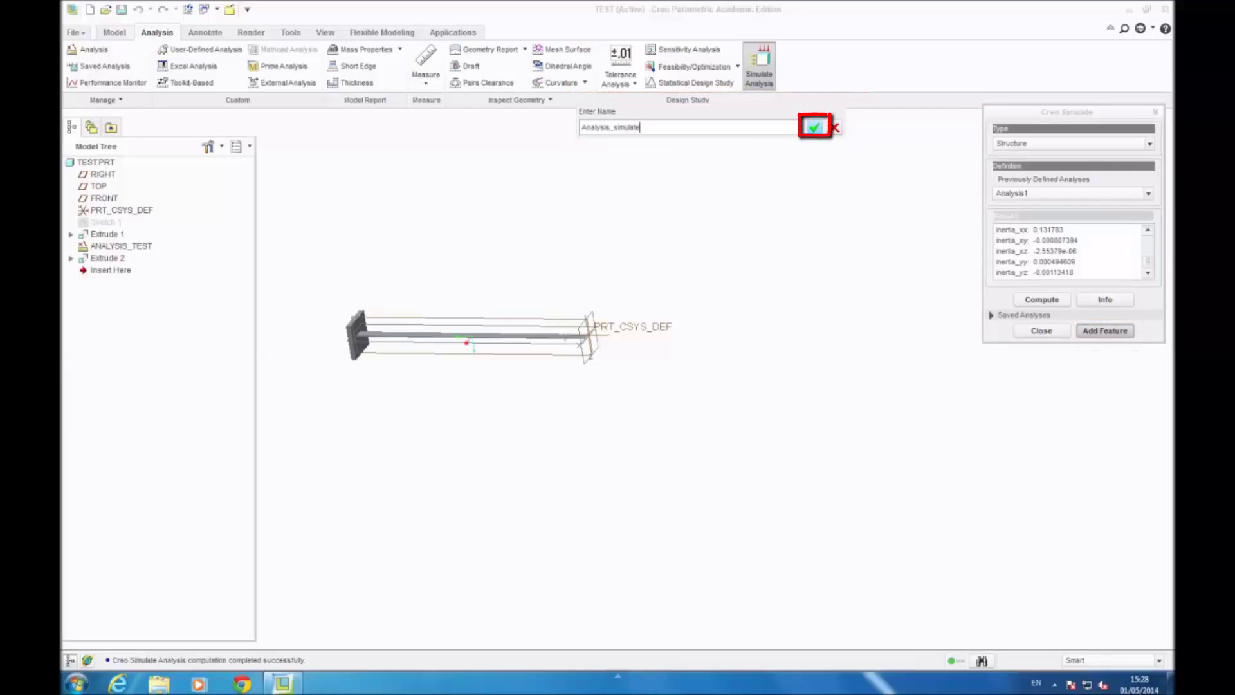
{"action": "left_click", "coordinate": [814, 127]}
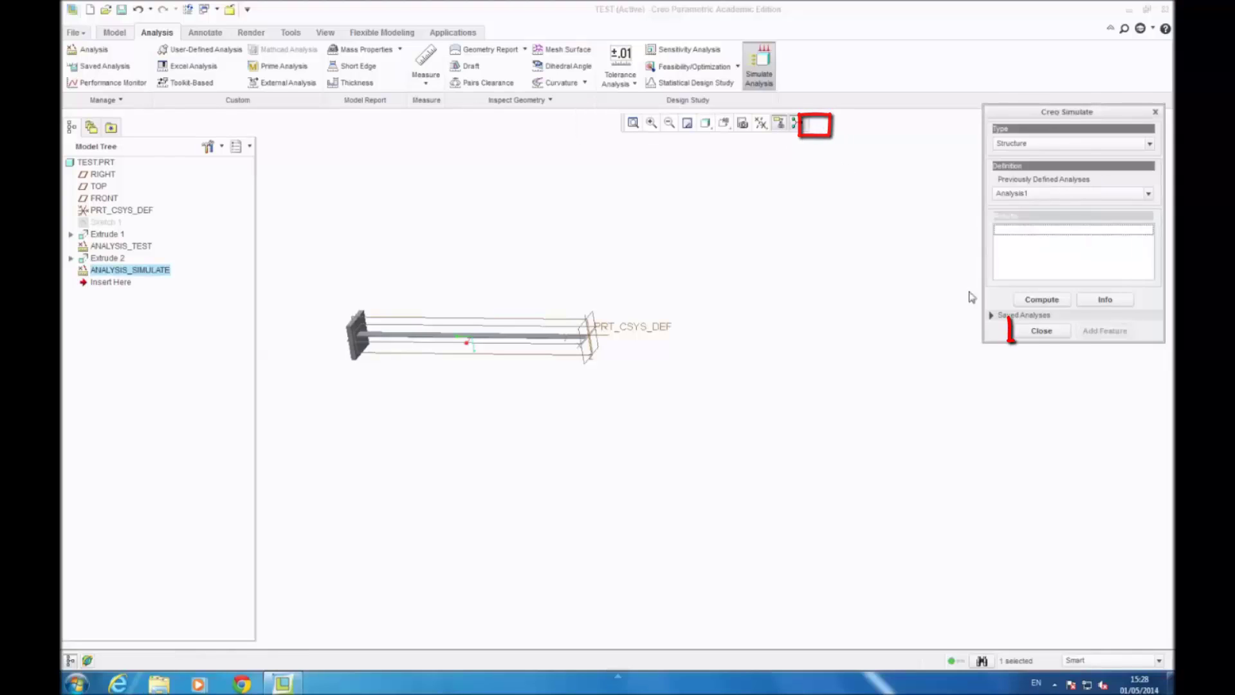
{"action": "left_click", "coordinate": [1066, 336]}
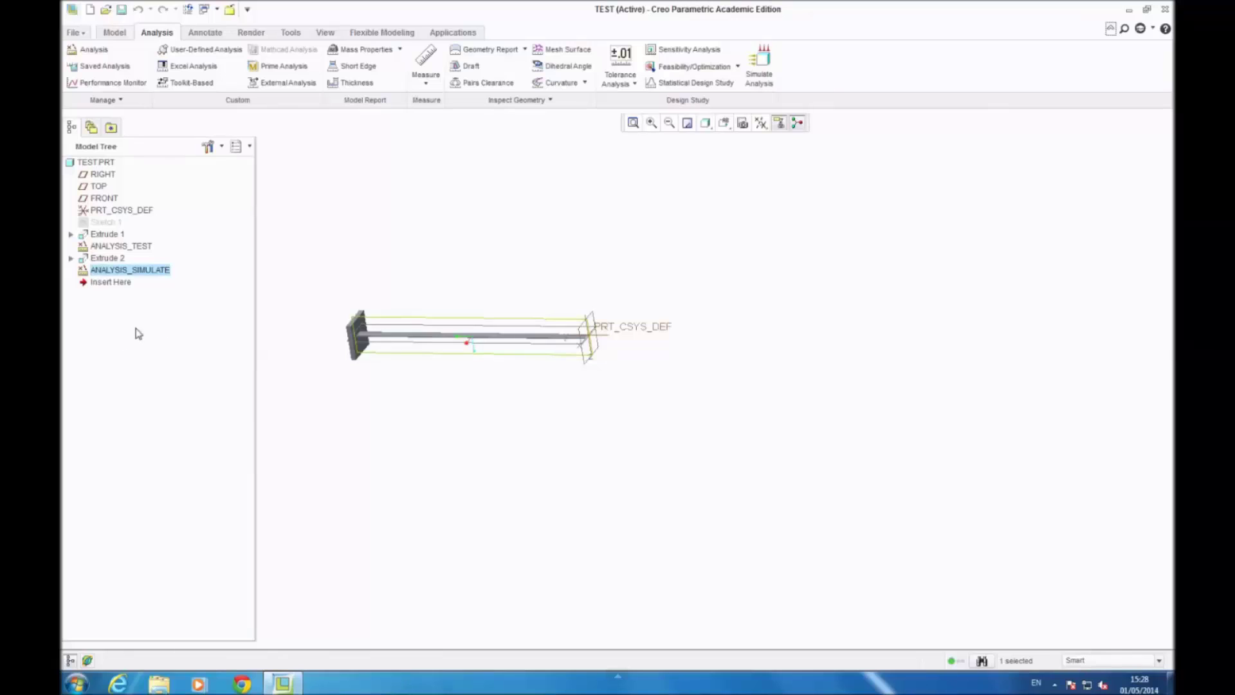